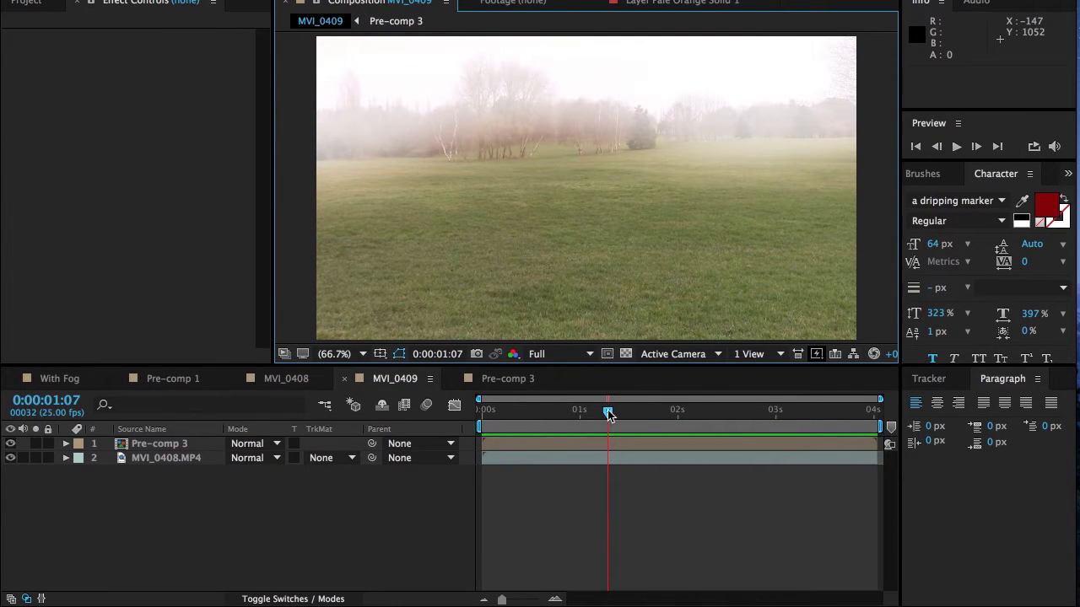
# - Compare the existing clip with the fog layer hidden and shown, then preview it
pyautogui.moveTo(608, 412); pyautogui.dragTo(471, 416)
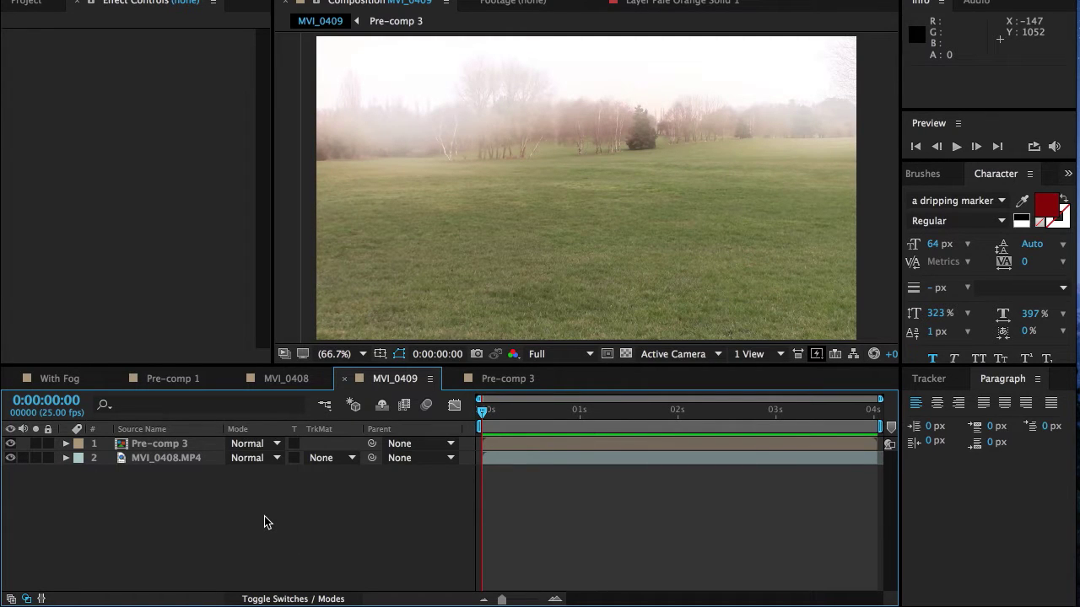
pyautogui.click(10, 444)
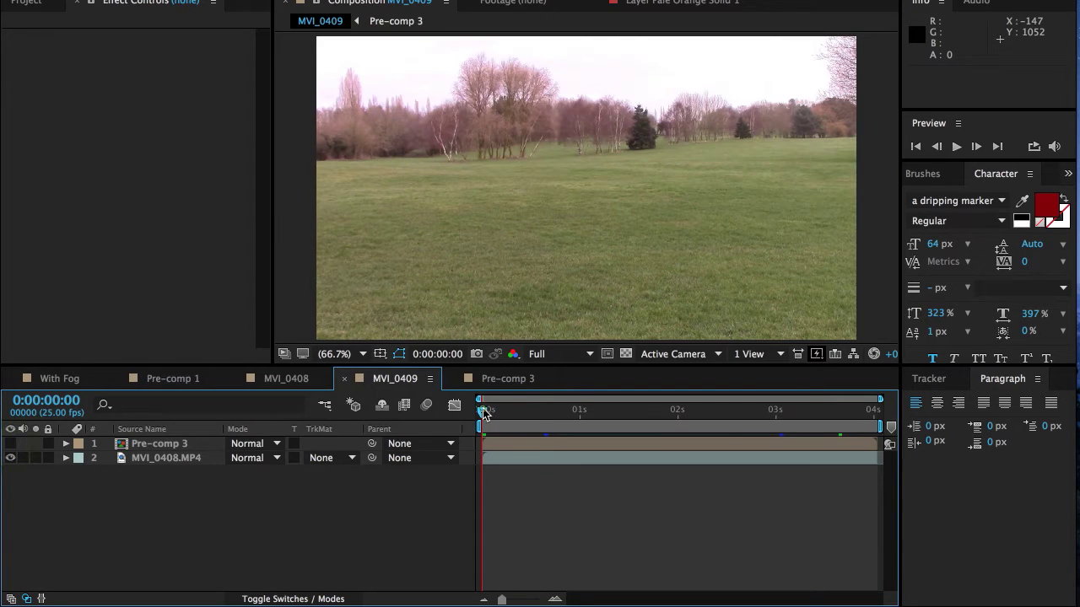
pyautogui.moveTo(483, 412); pyautogui.dragTo(474, 445)
pyautogui.click(11, 443)
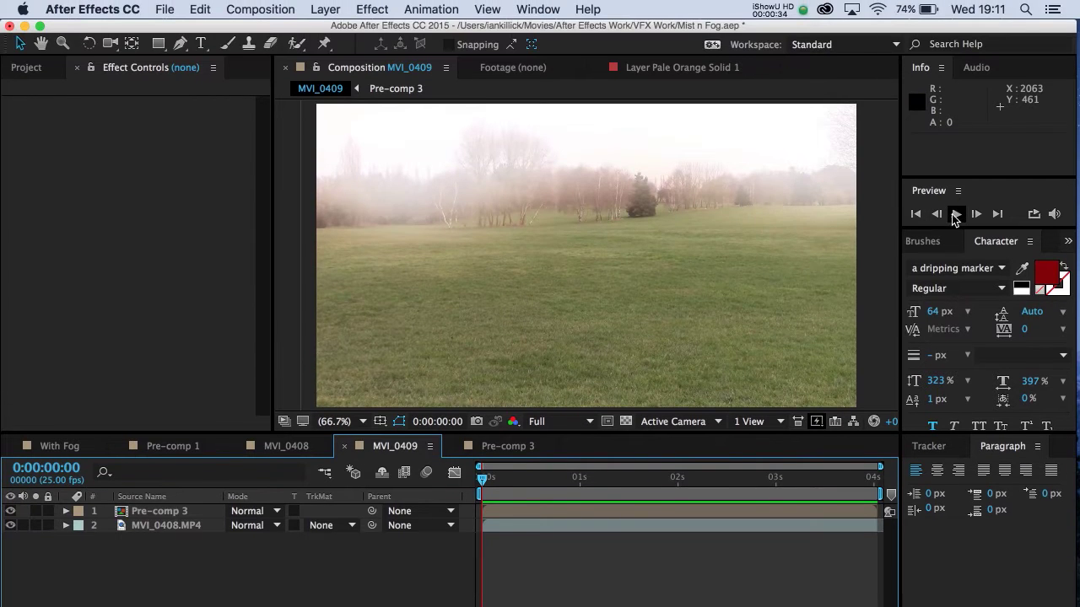
pyautogui.click(955, 160)
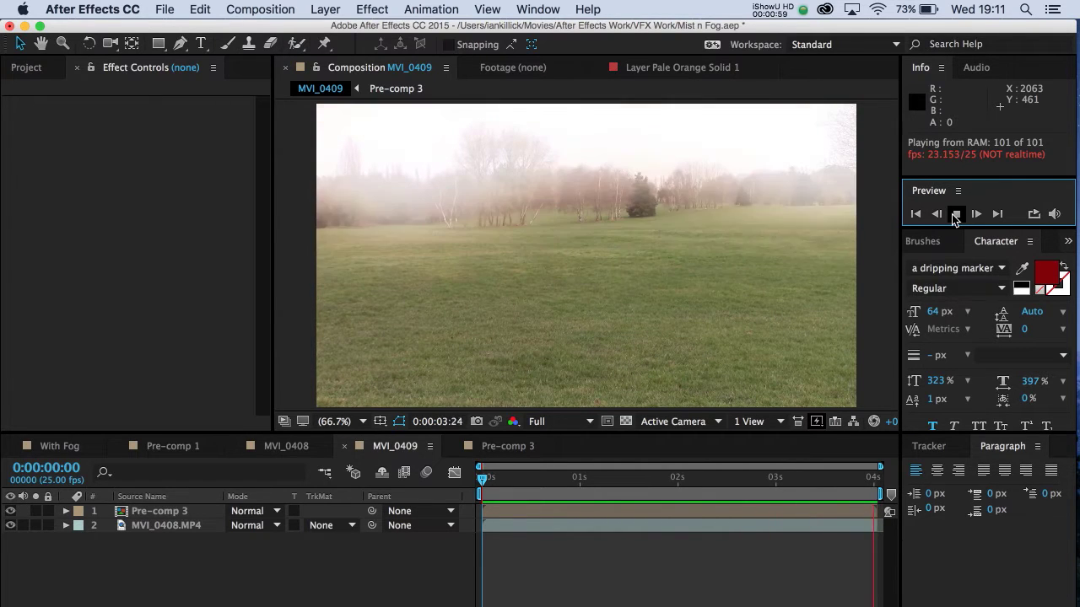
pyautogui.click(956, 215)
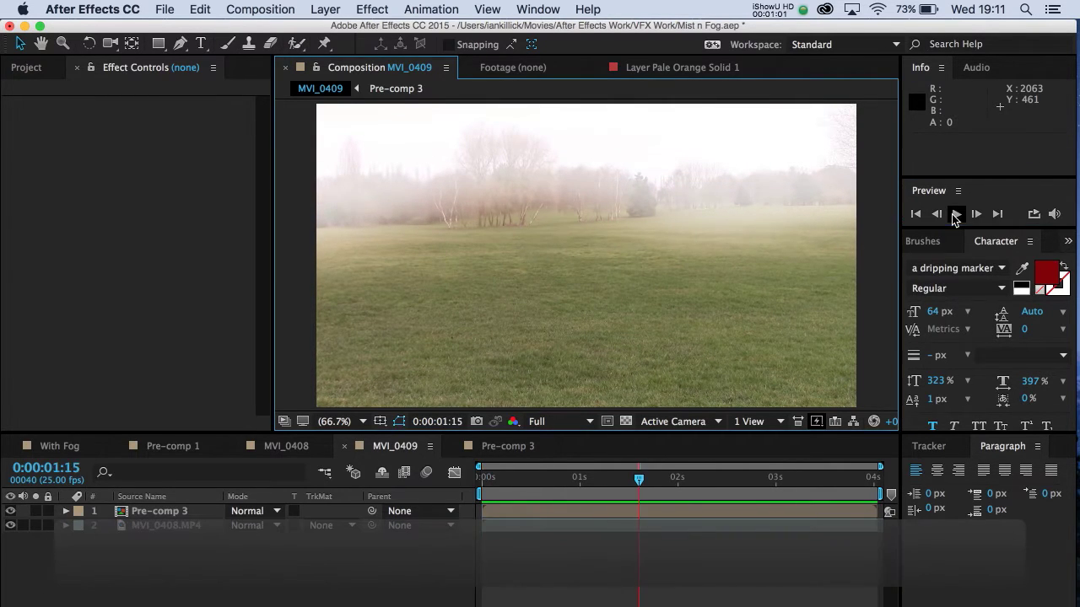
# - Create the MVI_0410 comp from MVI_0408.MP4 and preview it from the start
pyautogui.click(26, 120)
pyautogui.click(46, 252)
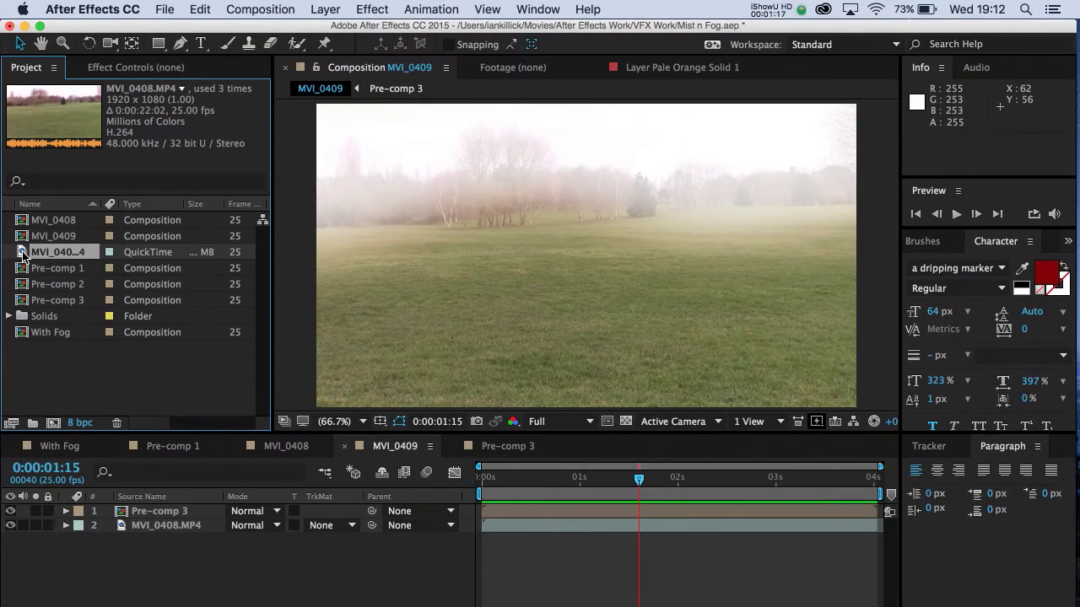
pyautogui.moveTo(23, 257); pyautogui.dragTo(55, 426)
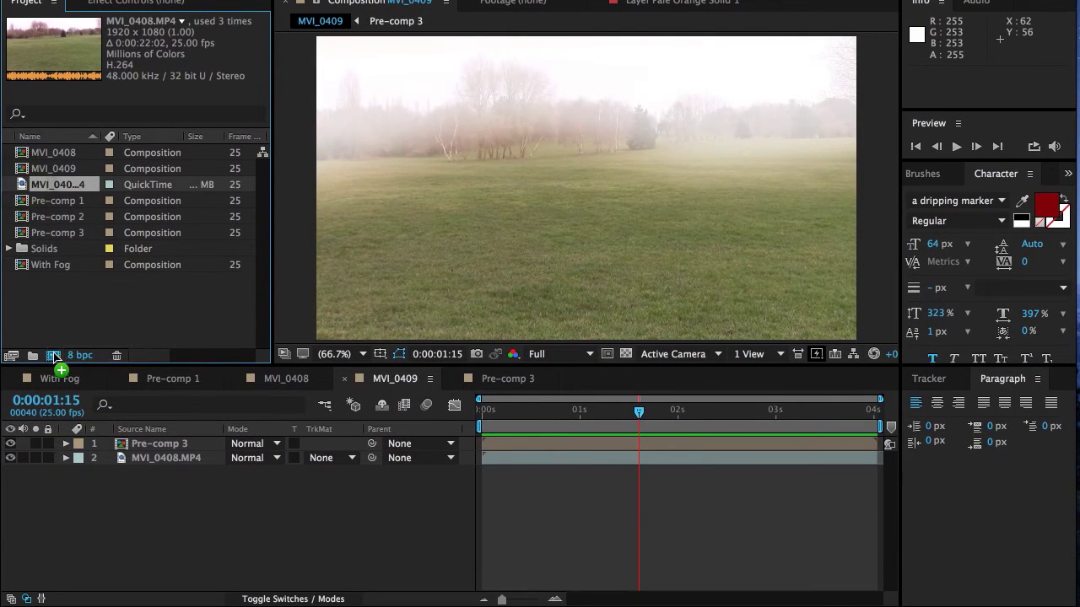
pyautogui.moveTo(53, 356); pyautogui.dragTo(53, 358)
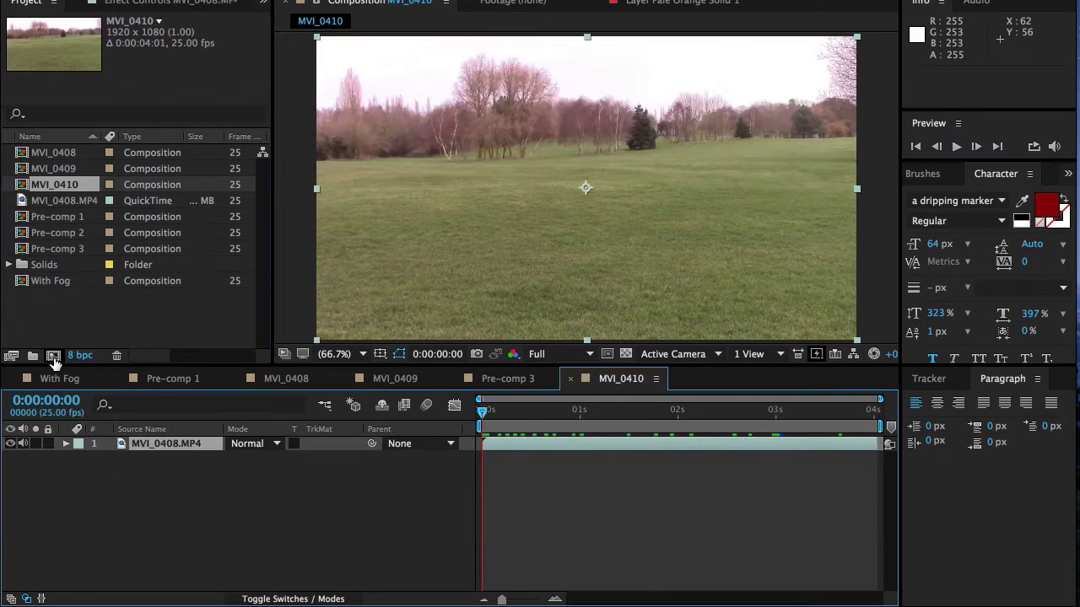
pyautogui.press('space')
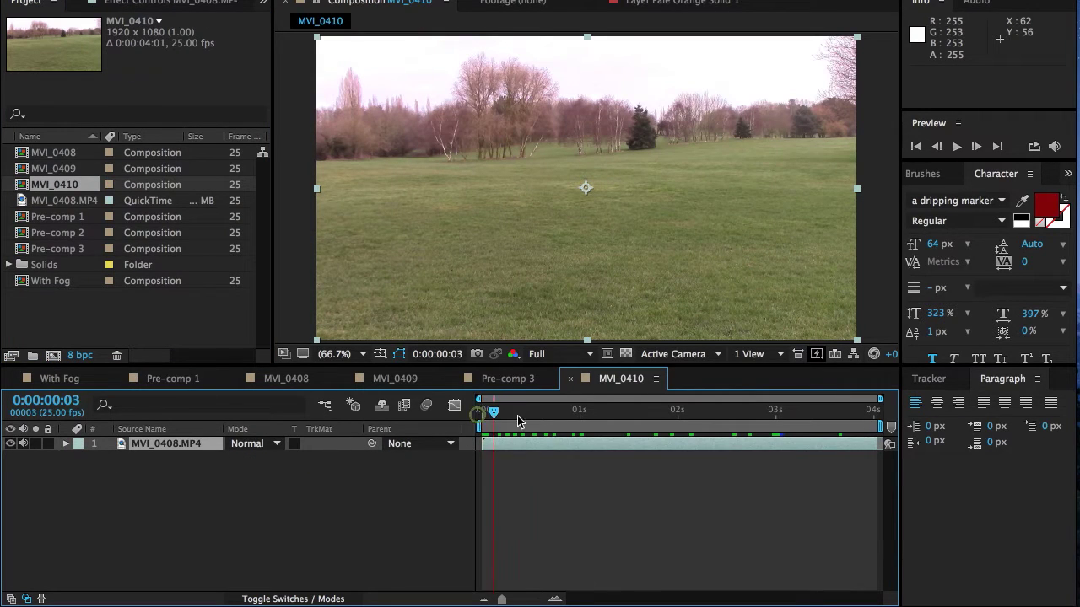
pyautogui.click(510, 414)
pyautogui.moveTo(511, 419); pyautogui.dragTo(479, 431)
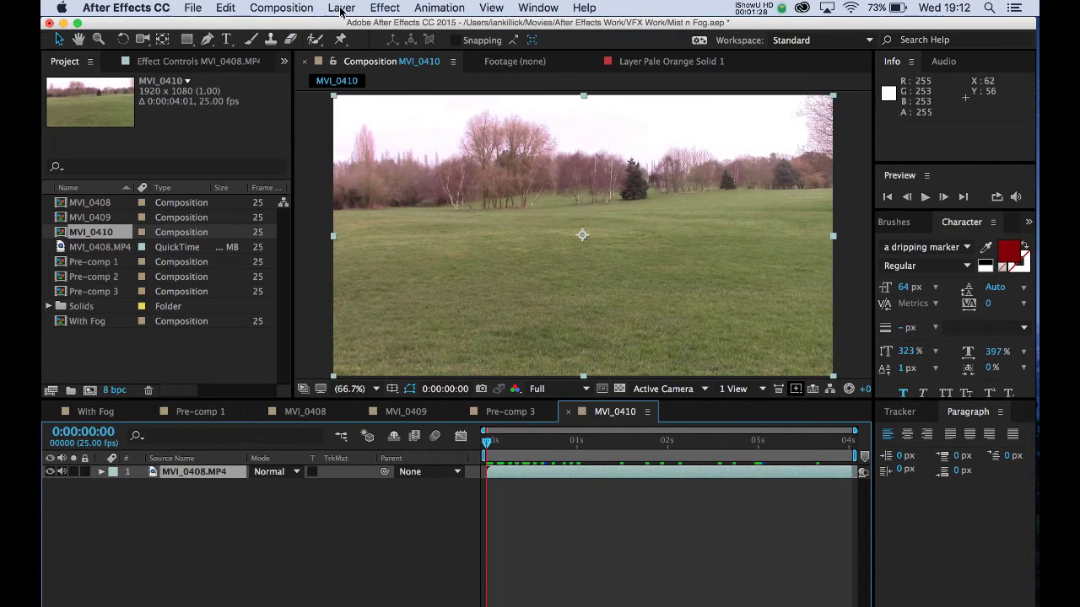
# - Add a full-frame orange solid (E38317) above the footage
pyautogui.click(340, 10)
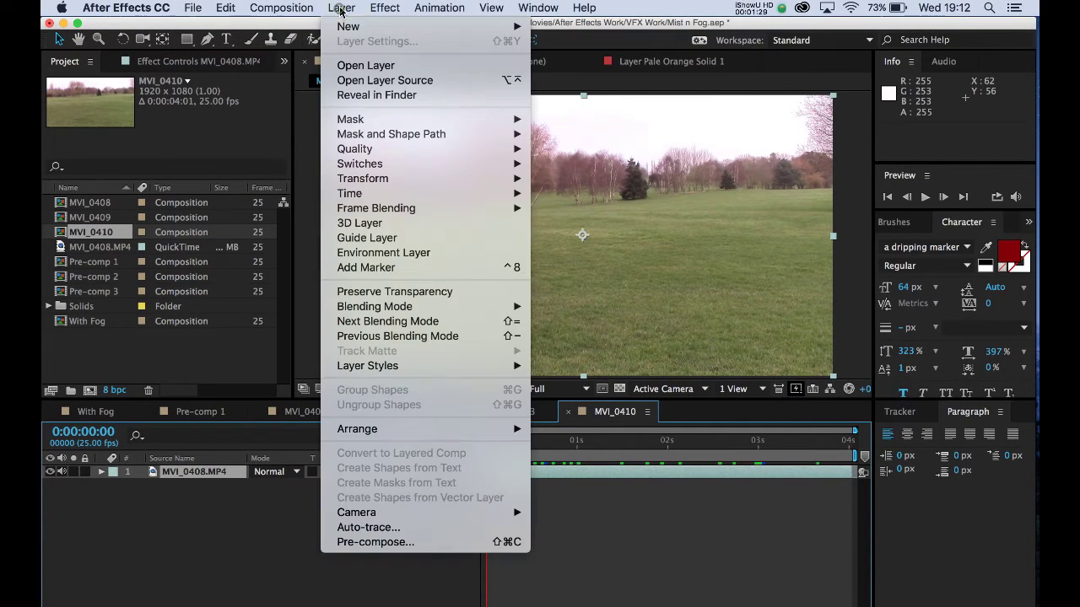
pyautogui.moveTo(530, 21)
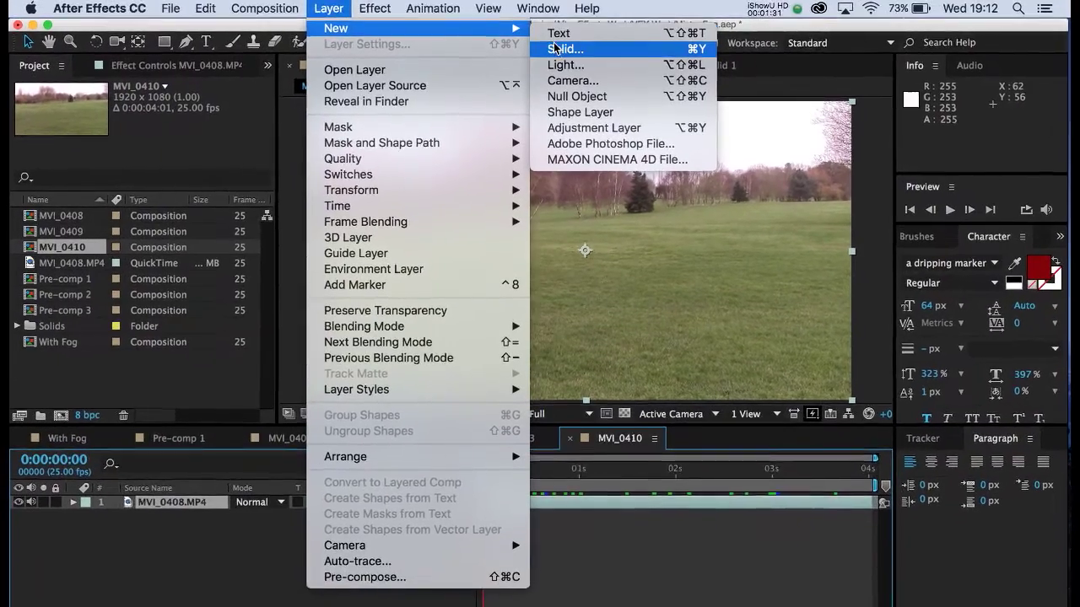
pyautogui.click(558, 51)
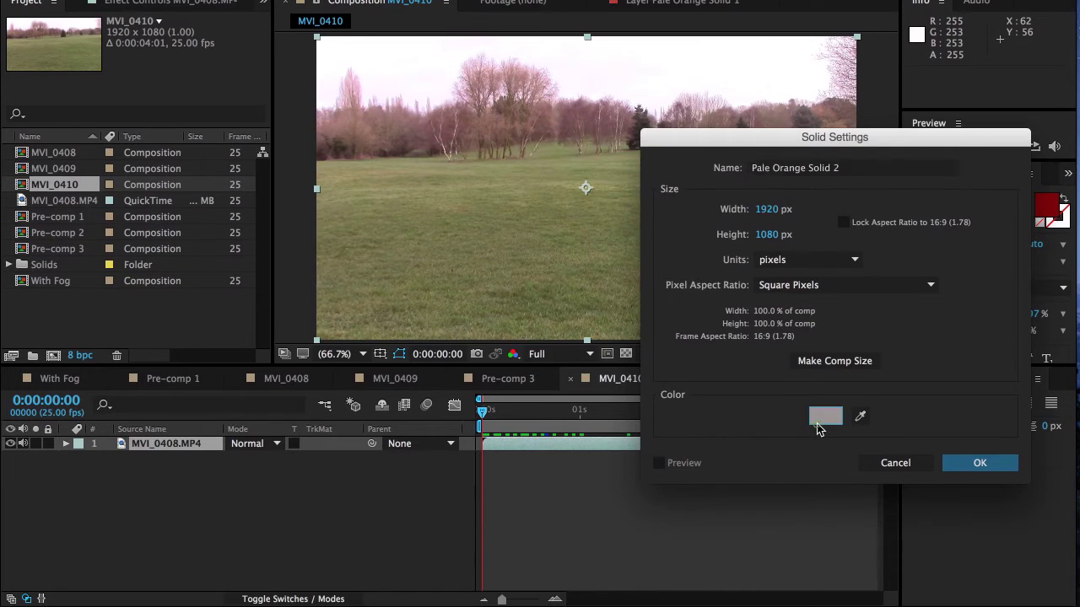
pyautogui.click(824, 482)
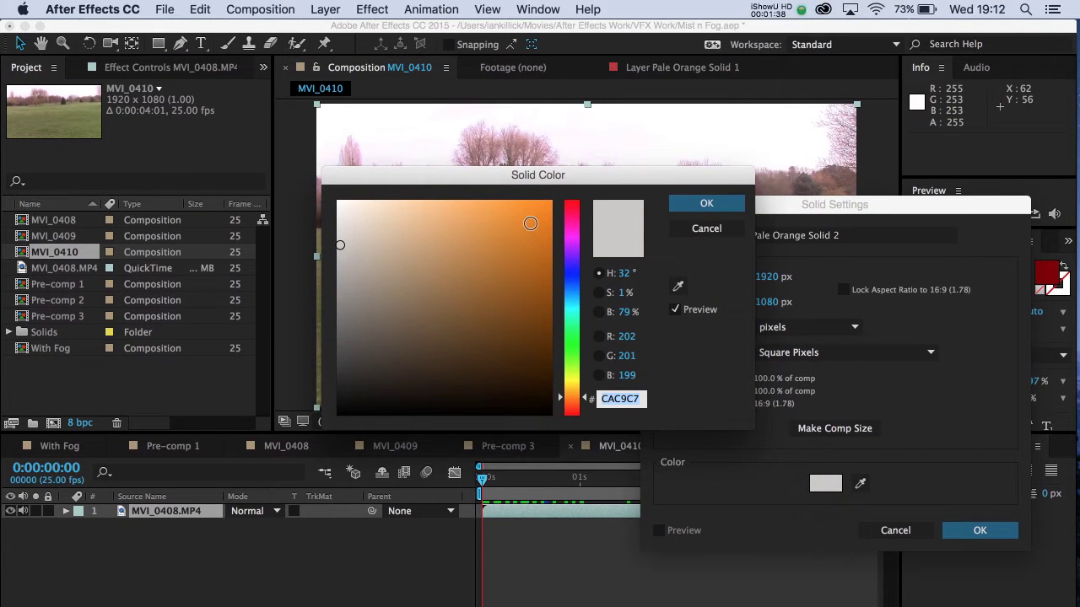
pyautogui.click(530, 223)
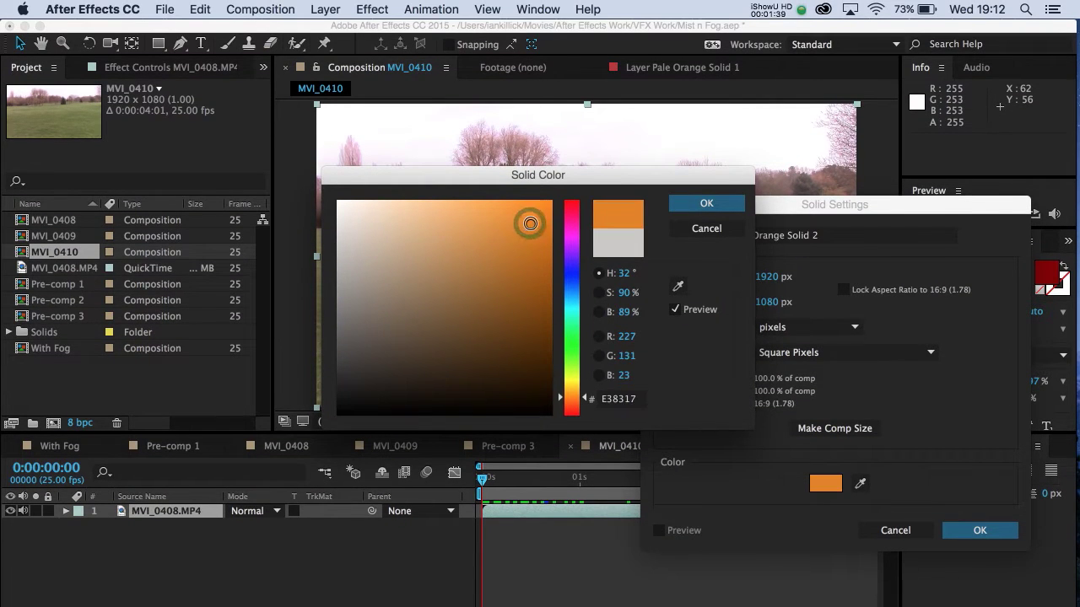
pyautogui.click(707, 205)
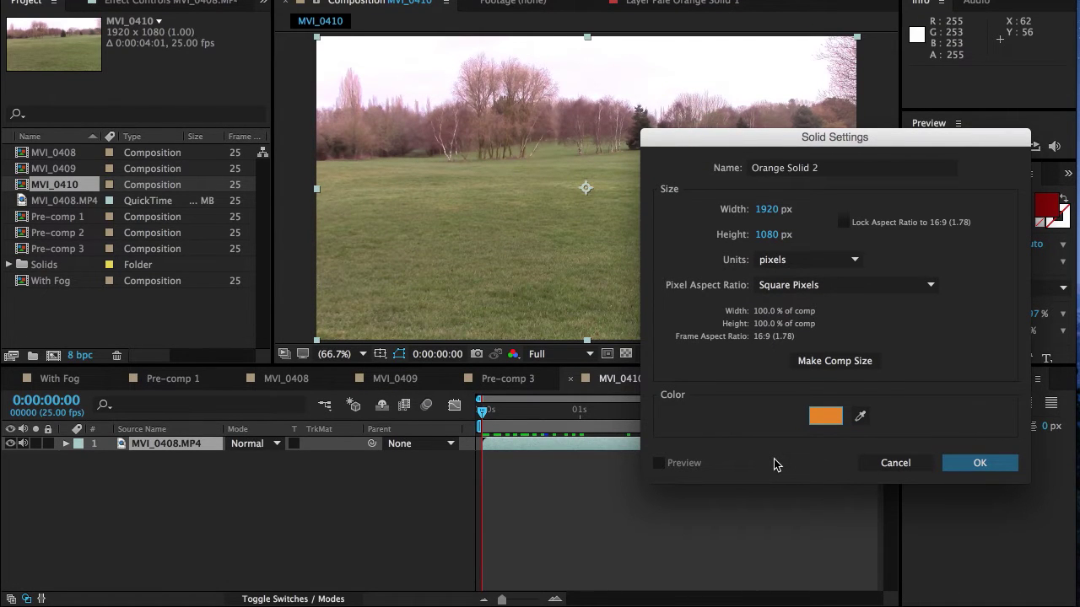
pyautogui.click(971, 463)
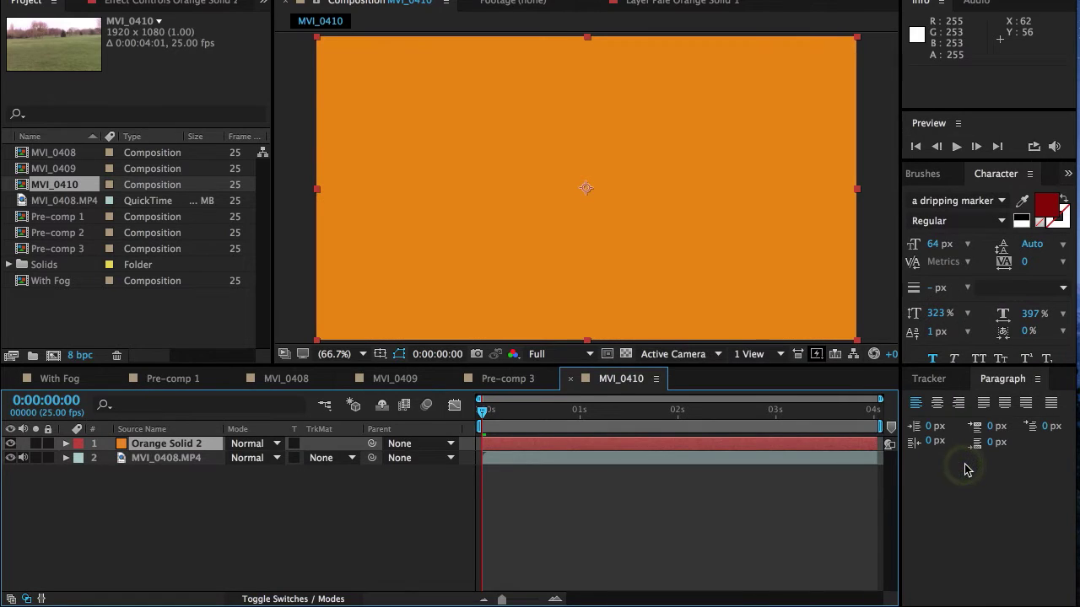
# - Apply Turbulent Noise to the Orange Solid 2 layer
pyautogui.click(165, 439)
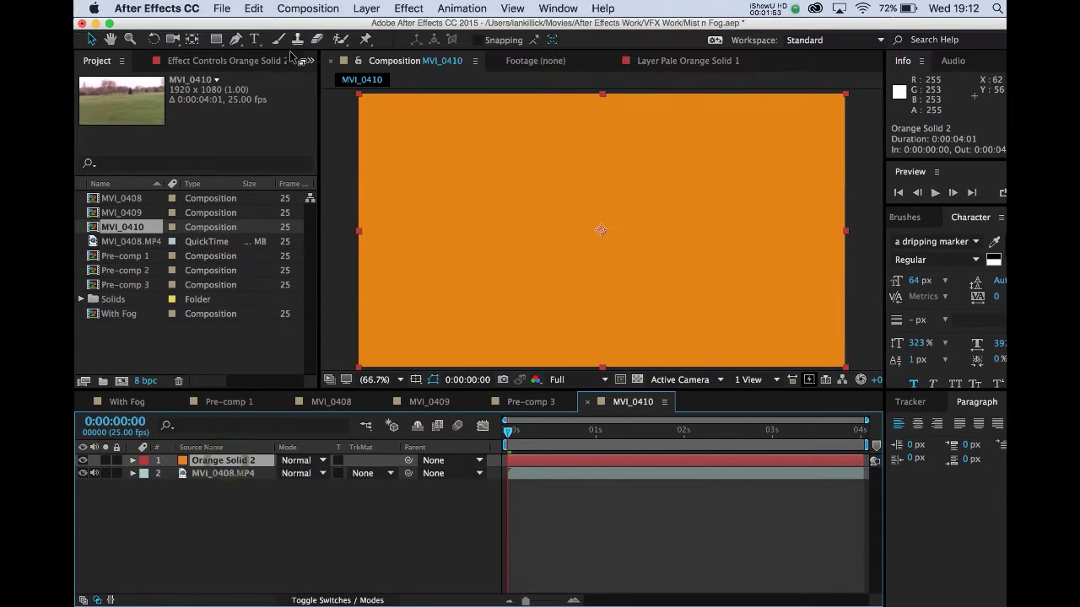
pyautogui.click(410, 8)
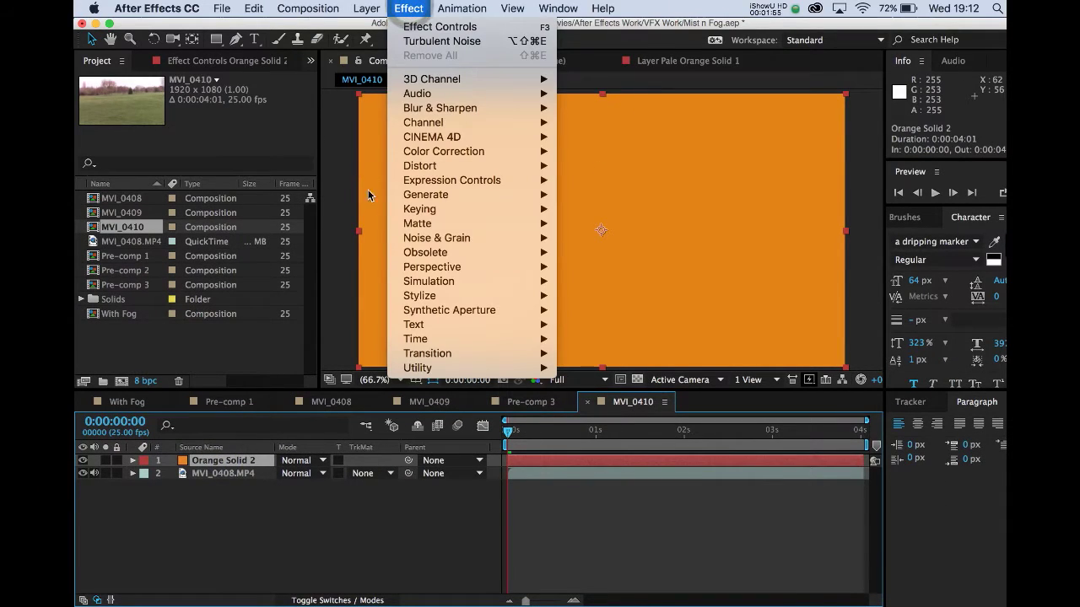
pyautogui.moveTo(545, 239)
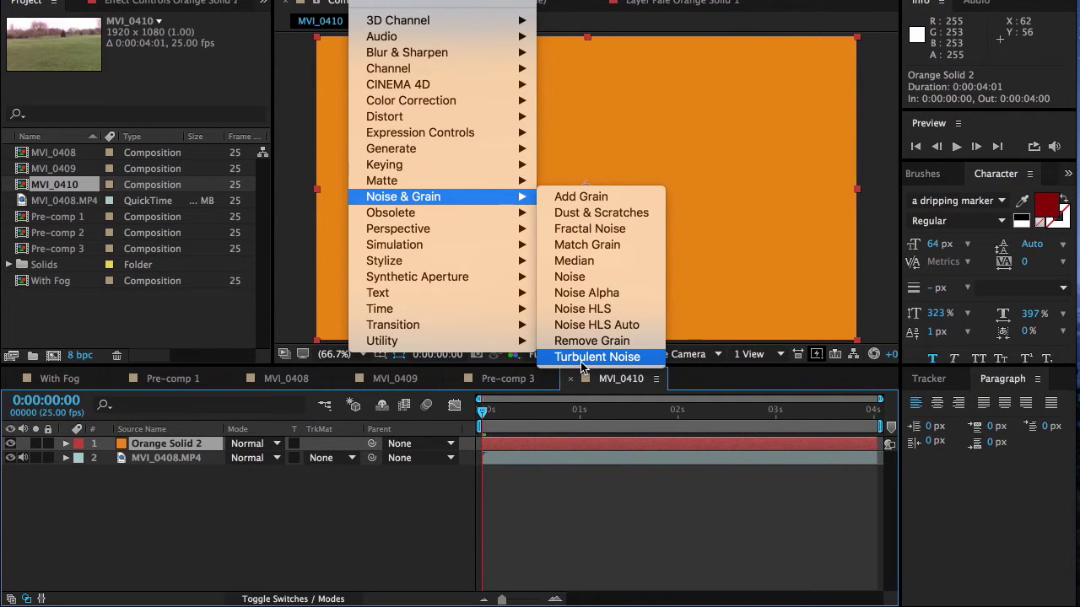
pyautogui.click(581, 360)
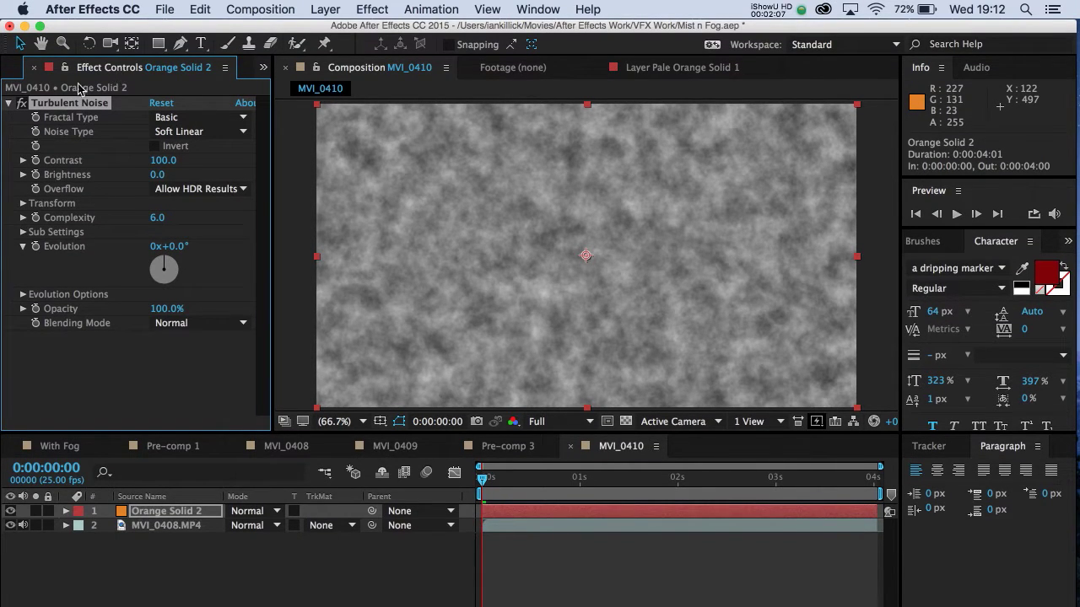
# - Set the Turbulent Noise fractal type to Cloudy and noise type to Linear
pyautogui.click(169, 117)
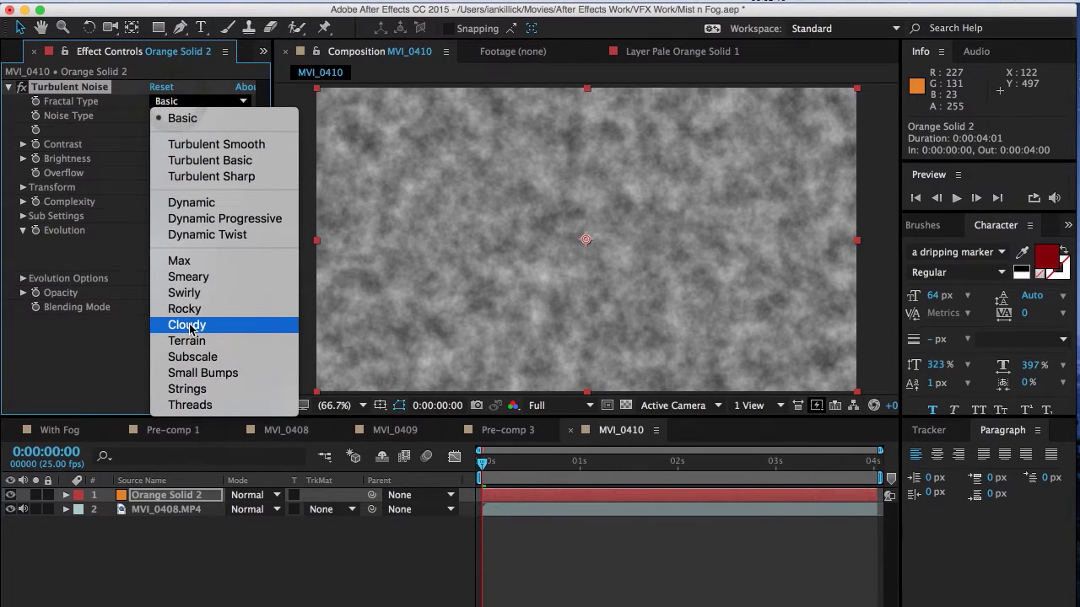
pyautogui.click(189, 339)
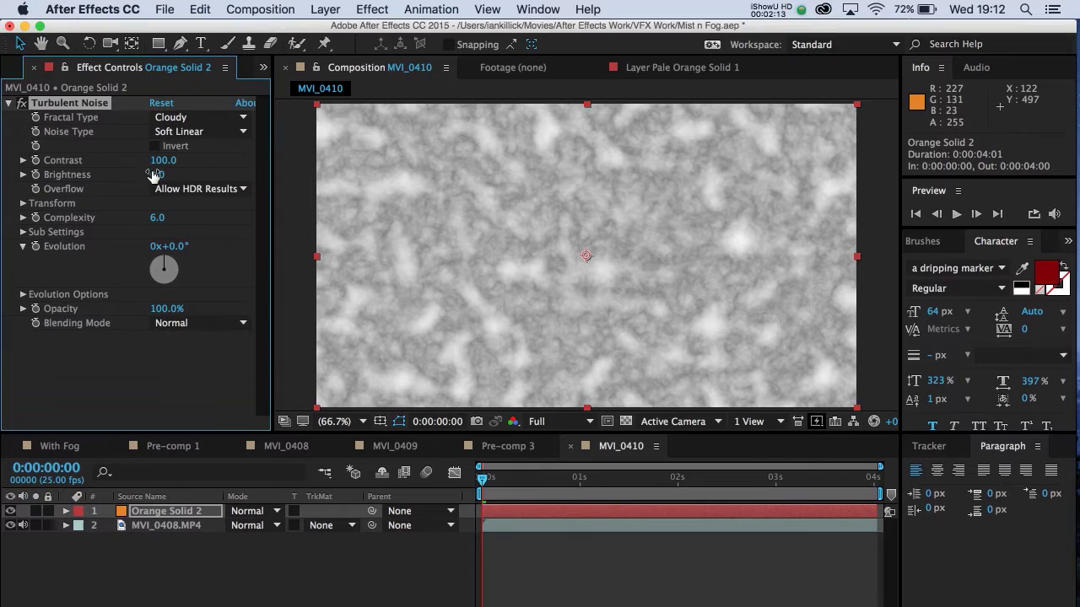
pyautogui.click(179, 96)
pyautogui.click(164, 165)
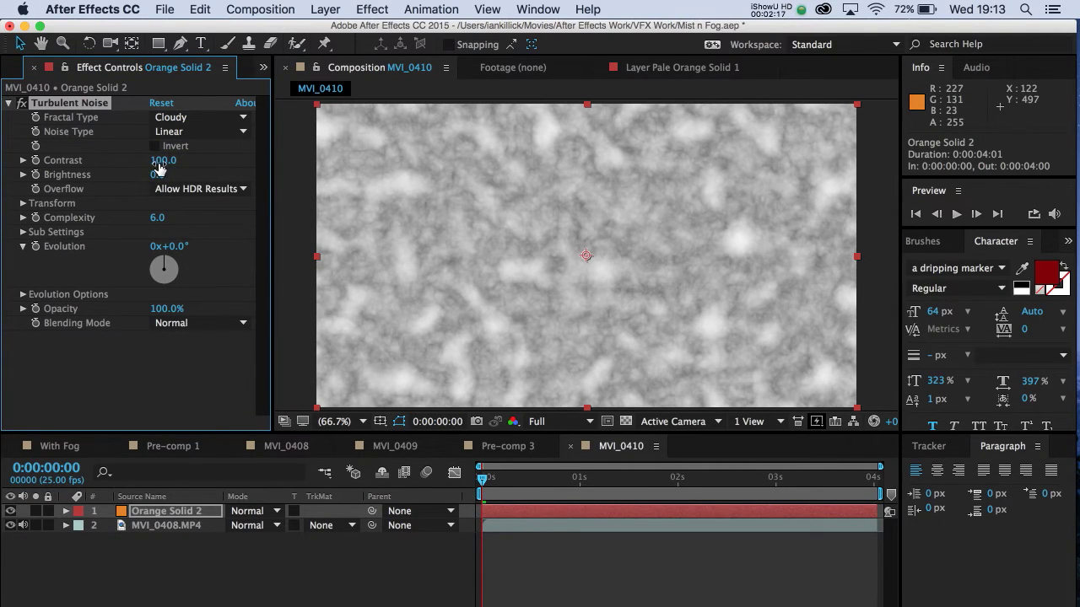
# - Enter Contrast 275 and Brightness -18, then edit the Complexity field
pyautogui.click(163, 161)
pyautogui.write('275')
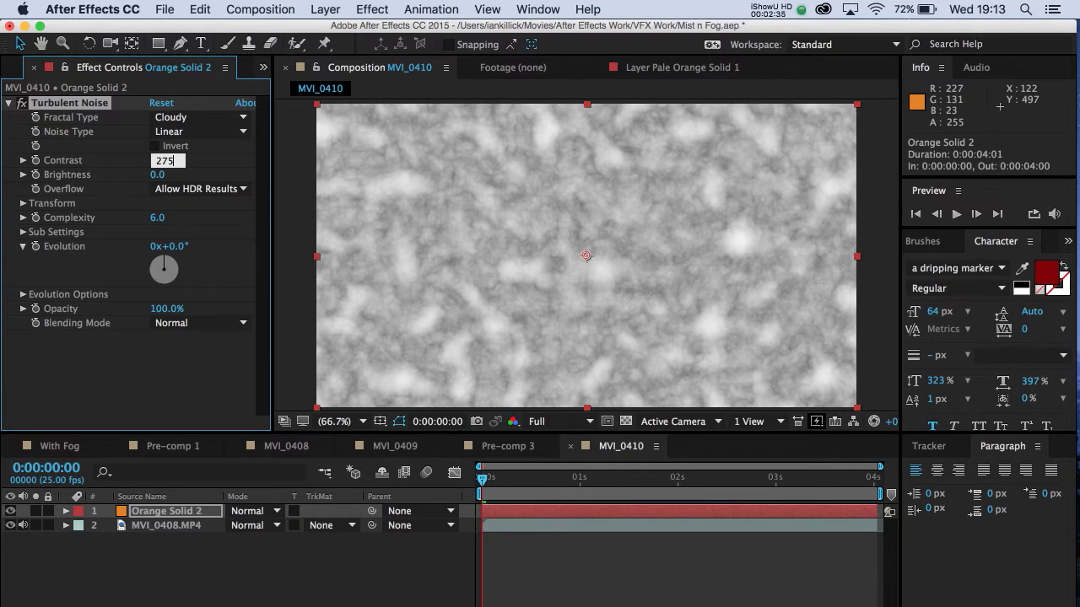
pyautogui.click(158, 175)
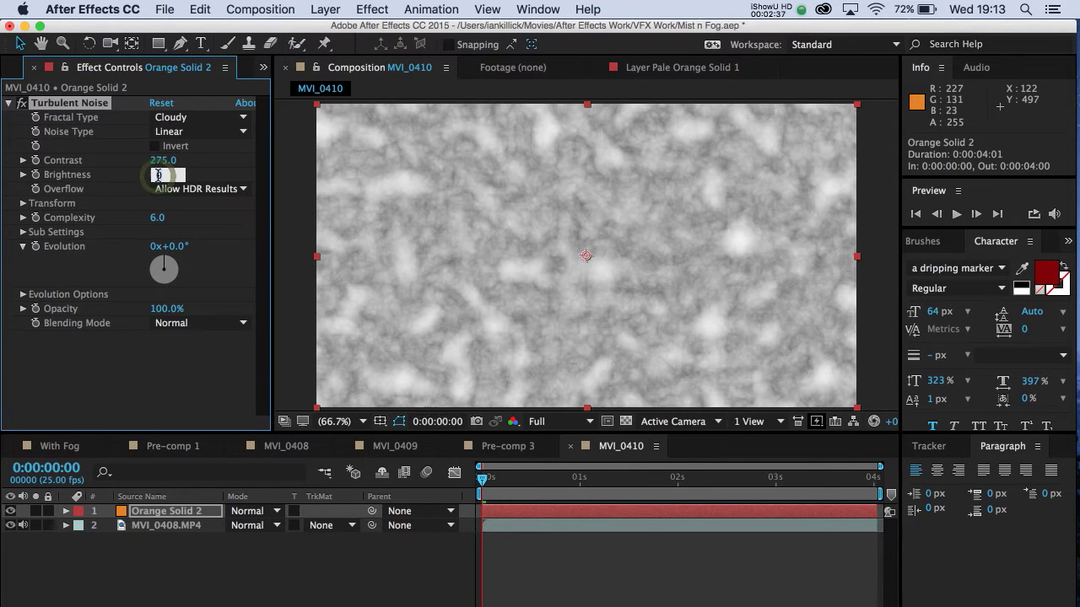
pyautogui.write('-18')
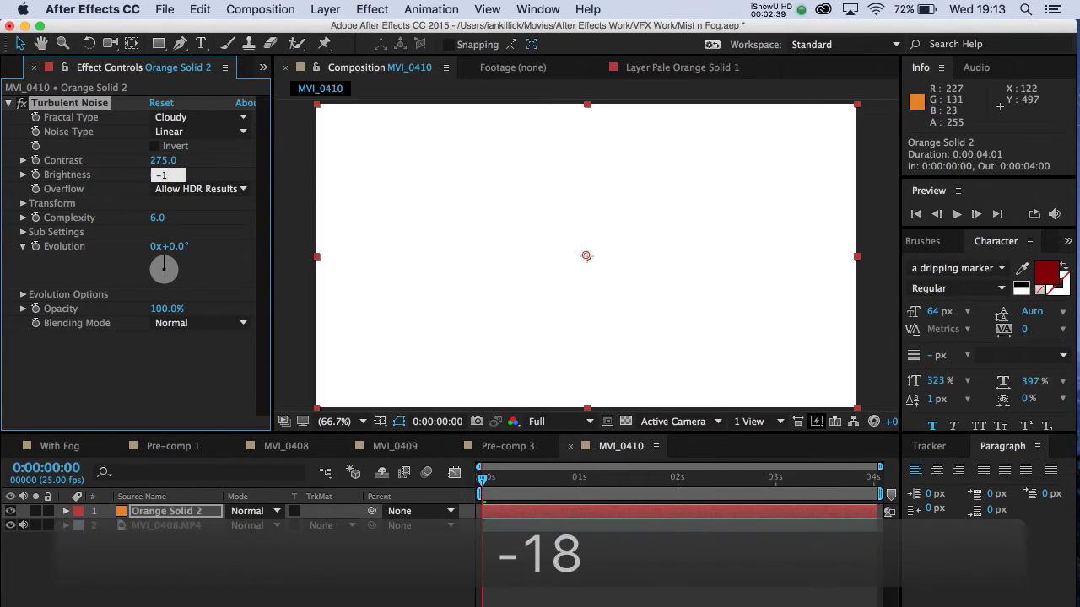
pyautogui.click(157, 221)
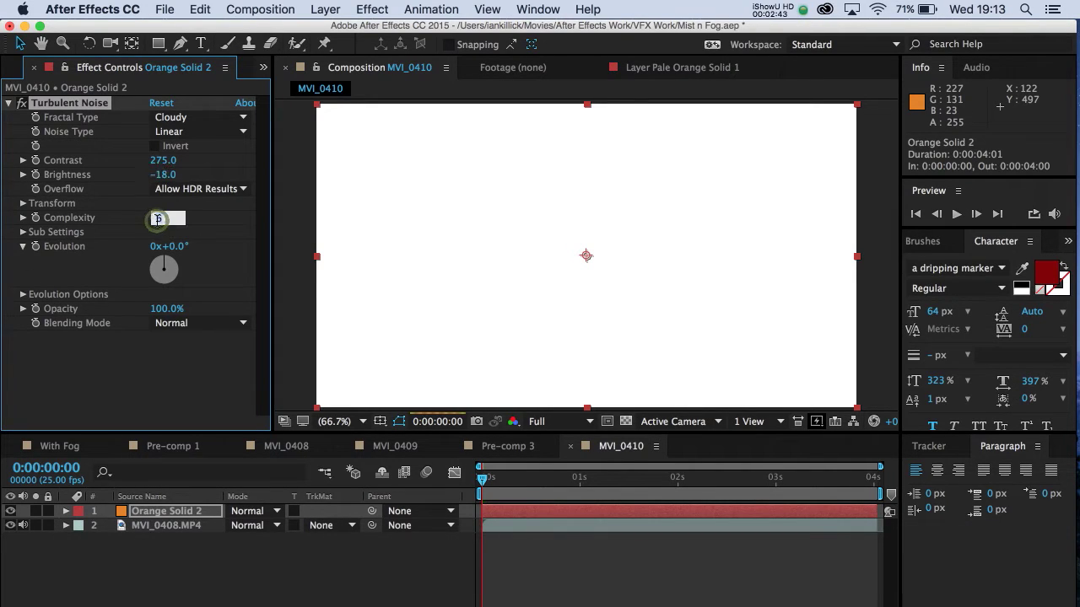
# - Set Complexity to 8 and turn off Uniform Scaling, with Scale Width 430 and Scale Height 275
pyautogui.write('8')
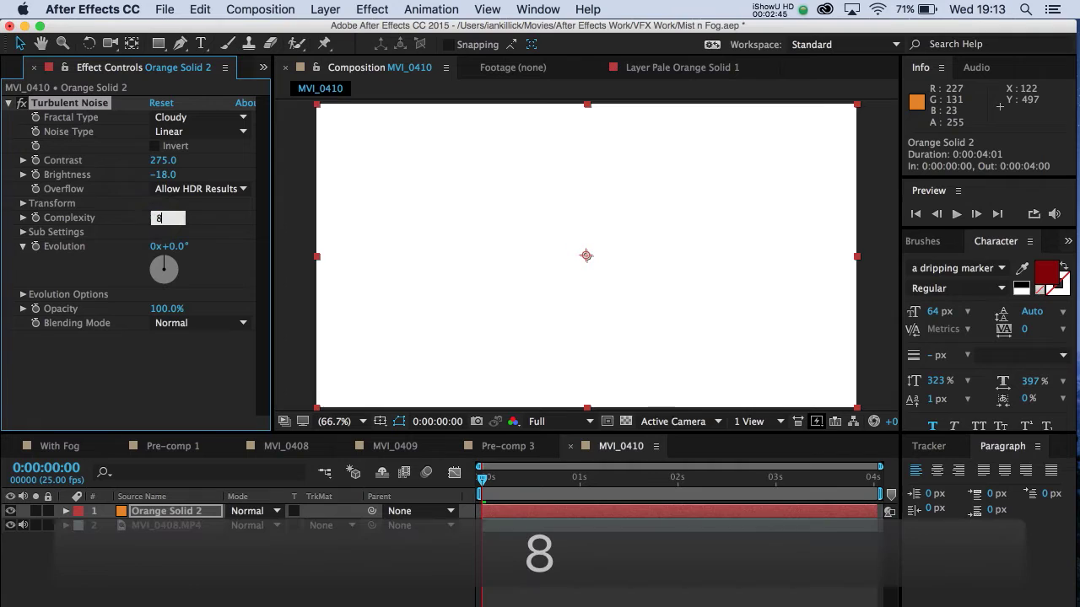
pyautogui.click(24, 204)
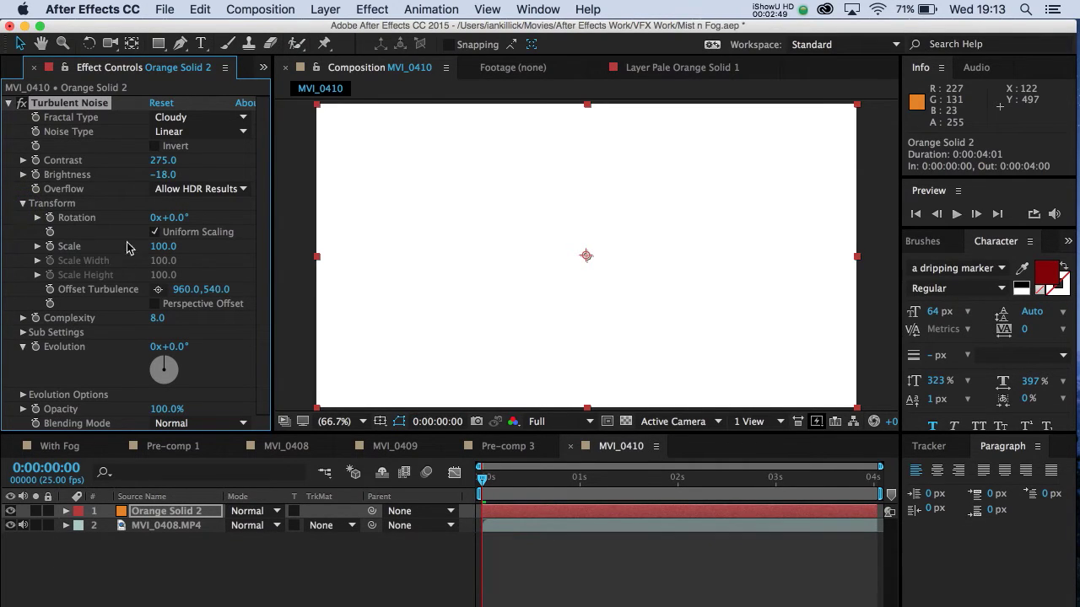
pyautogui.click(154, 233)
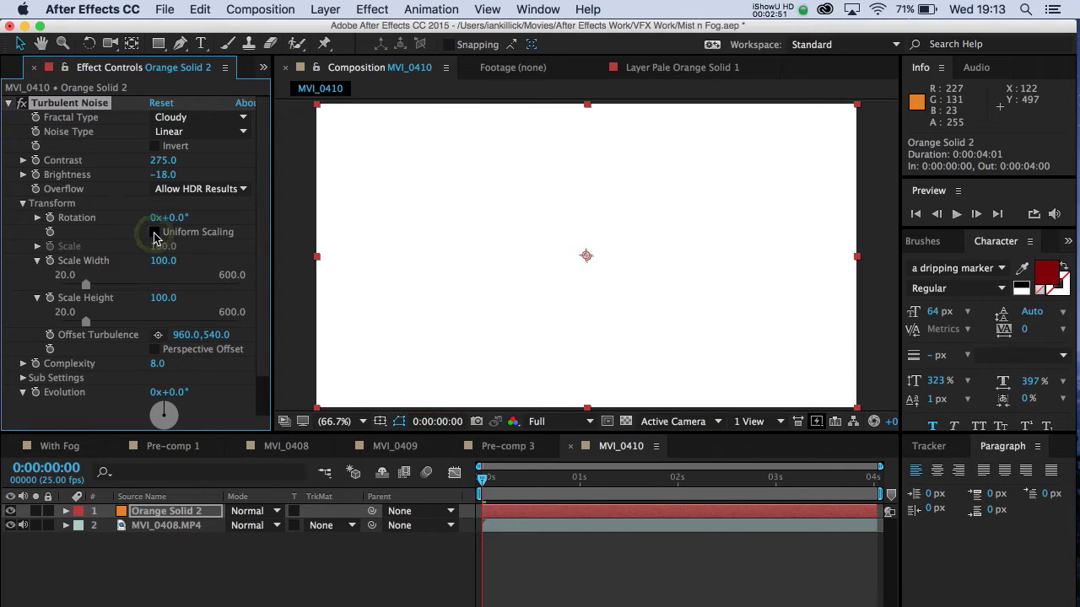
pyautogui.click(163, 261)
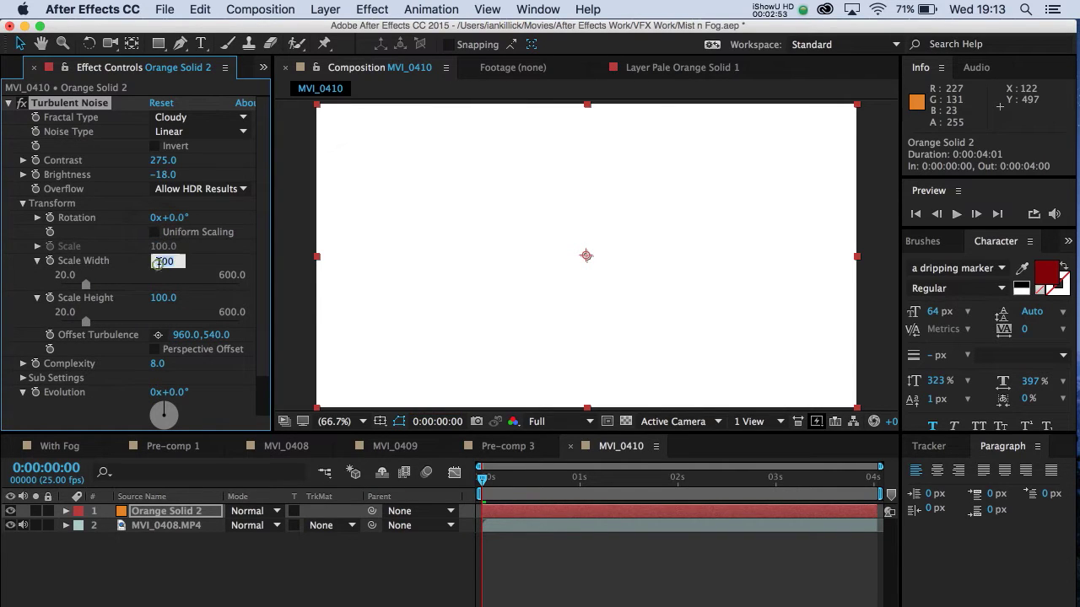
pyautogui.write('430')
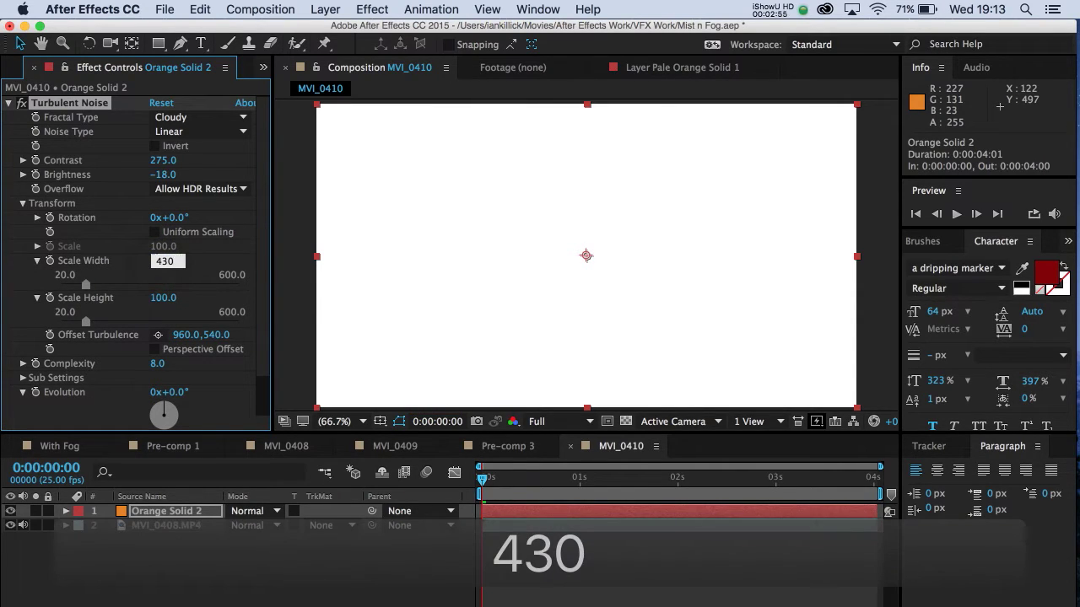
pyautogui.click(163, 297)
pyautogui.write('275')
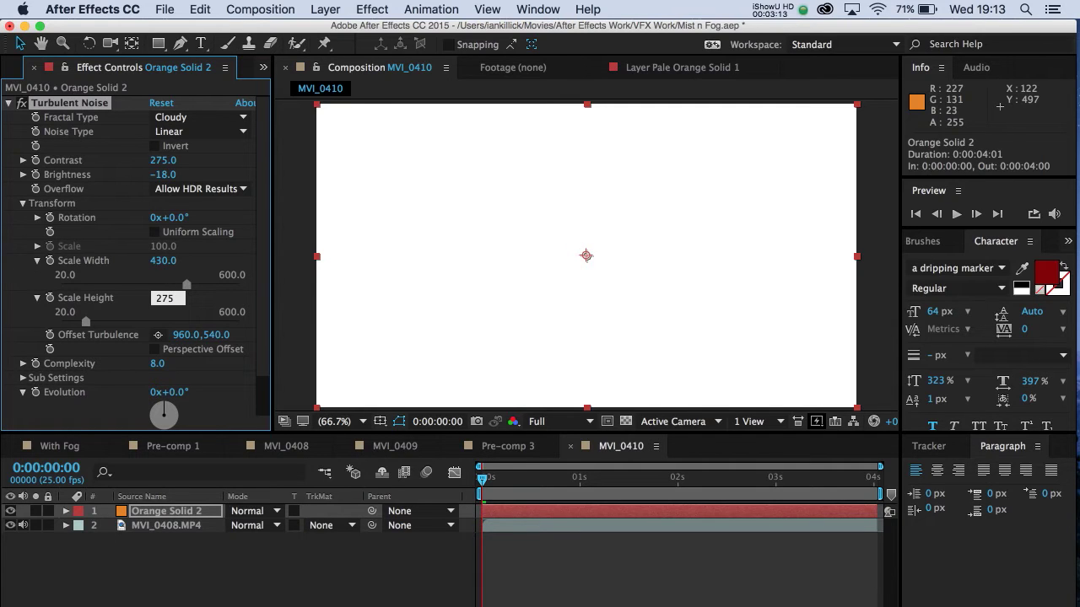
pyautogui.press('Return')
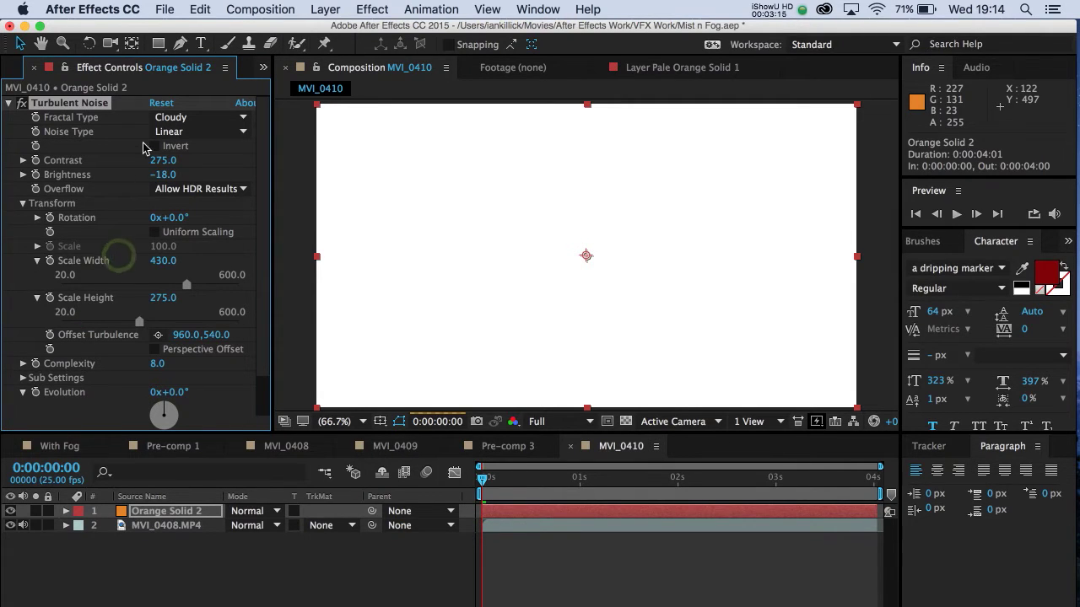
pyautogui.click(113, 156)
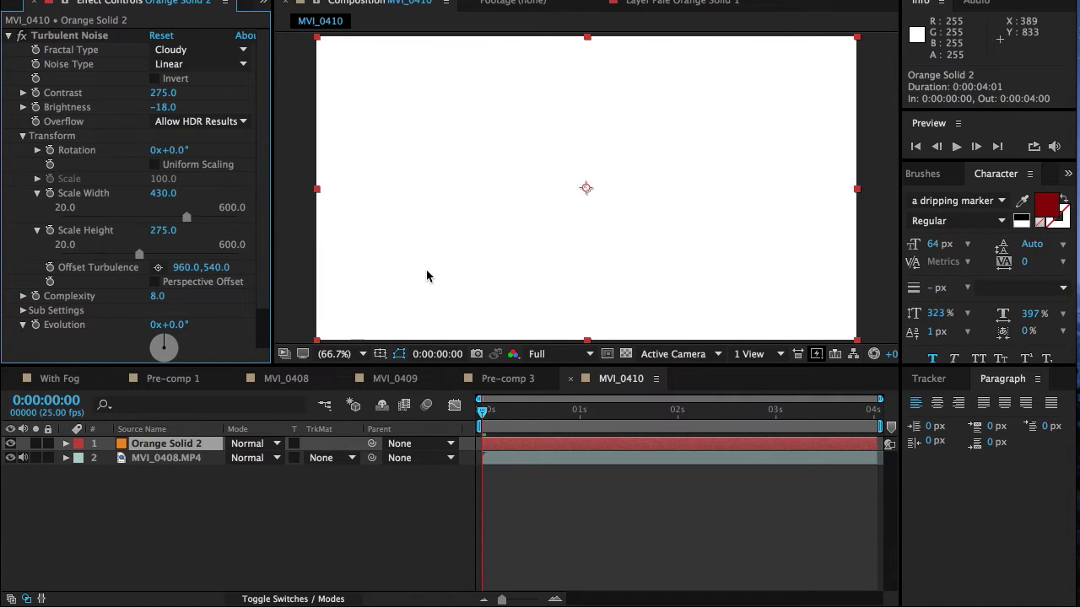
# - Drag Orange Solid 2 up to about position 960, -90 so the grass shows below
pyautogui.moveTo(459, 288); pyautogui.dragTo(459, 148)
pyautogui.moveTo(459, 190); pyautogui.dragTo(459, 159)
pyautogui.press('Return')
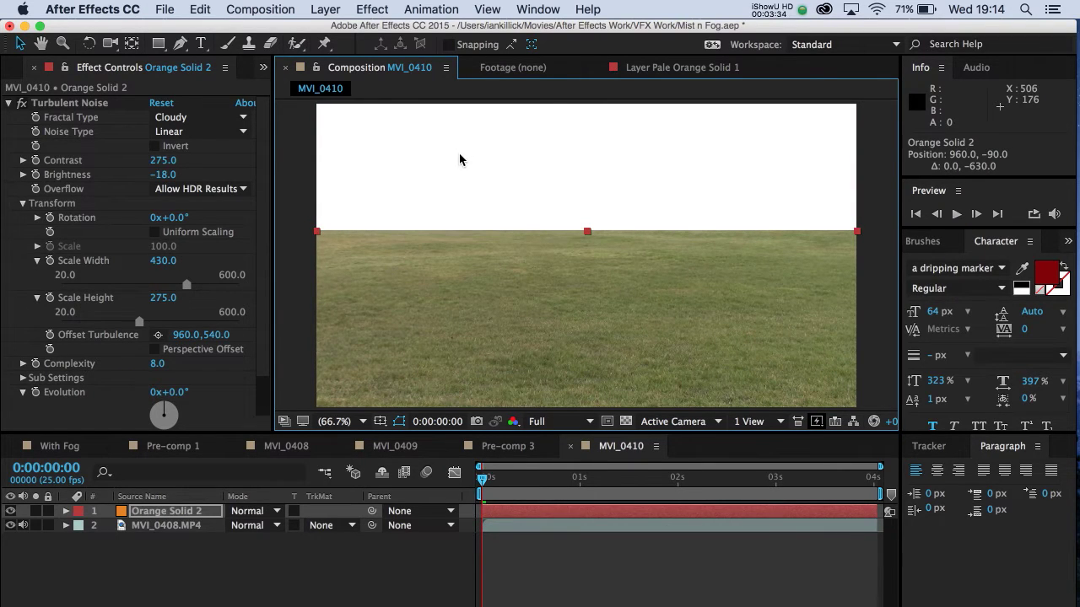
# - Add a light grey 1920×1080 solid, Light Gray Solid 1, on top of the comp
pyautogui.click(325, 7)
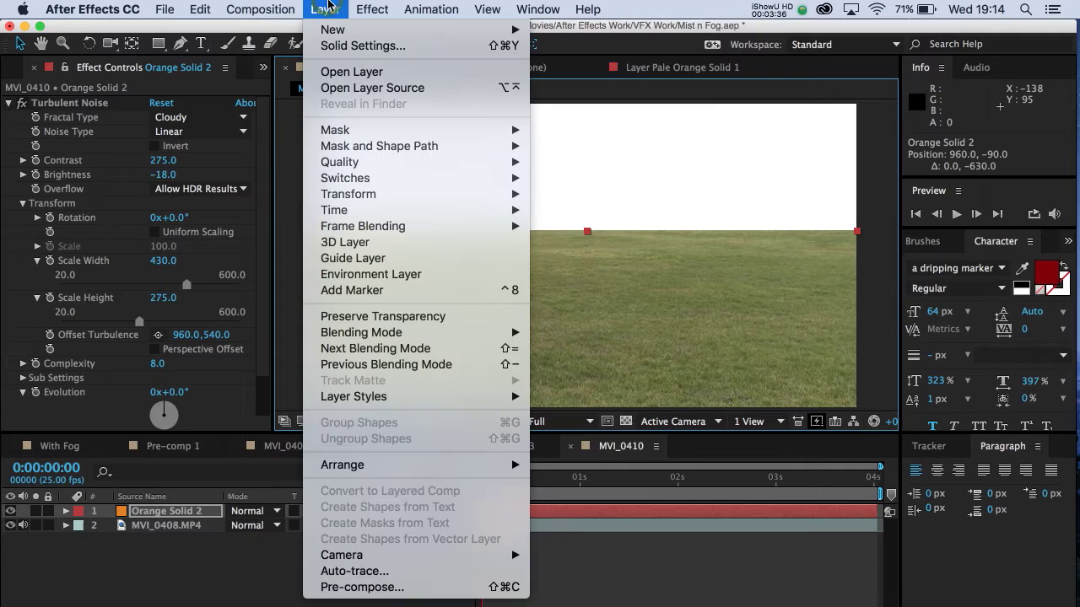
pyautogui.moveTo(332, 29)
pyautogui.click(562, 44)
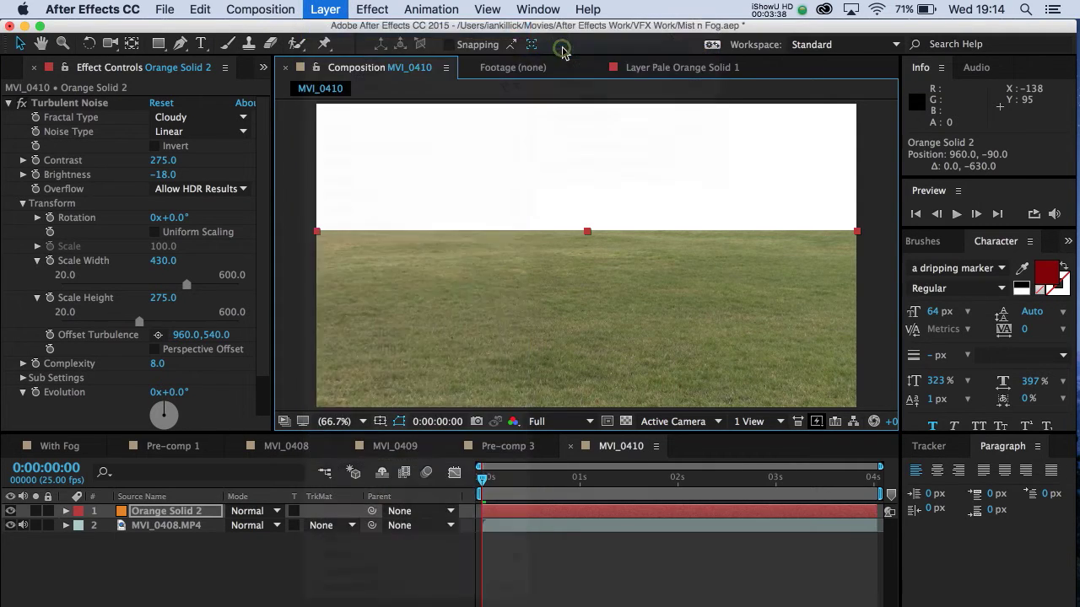
pyautogui.click(821, 483)
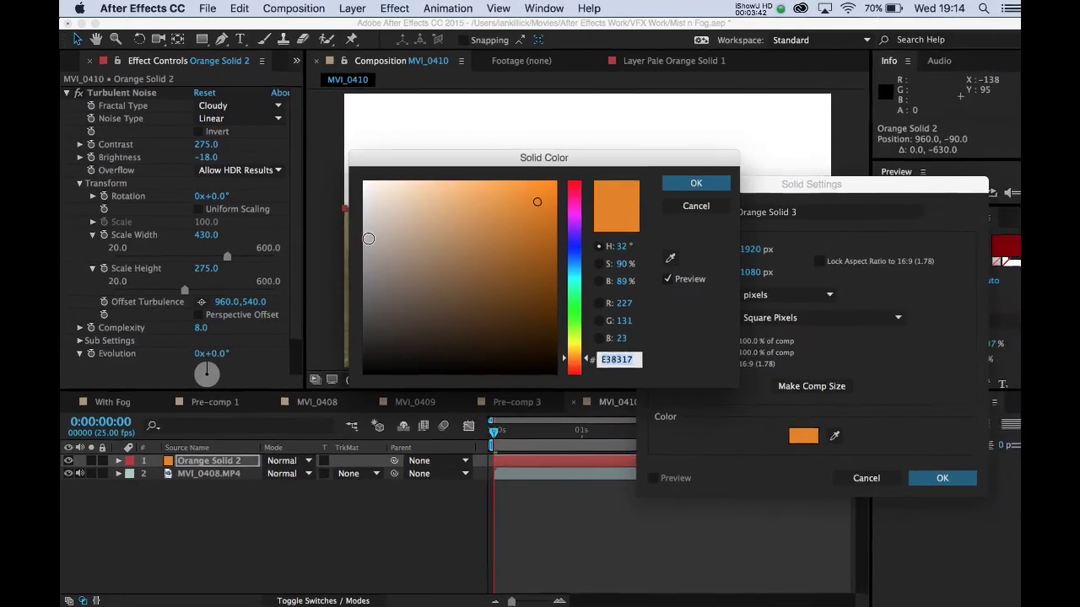
pyautogui.click(369, 243)
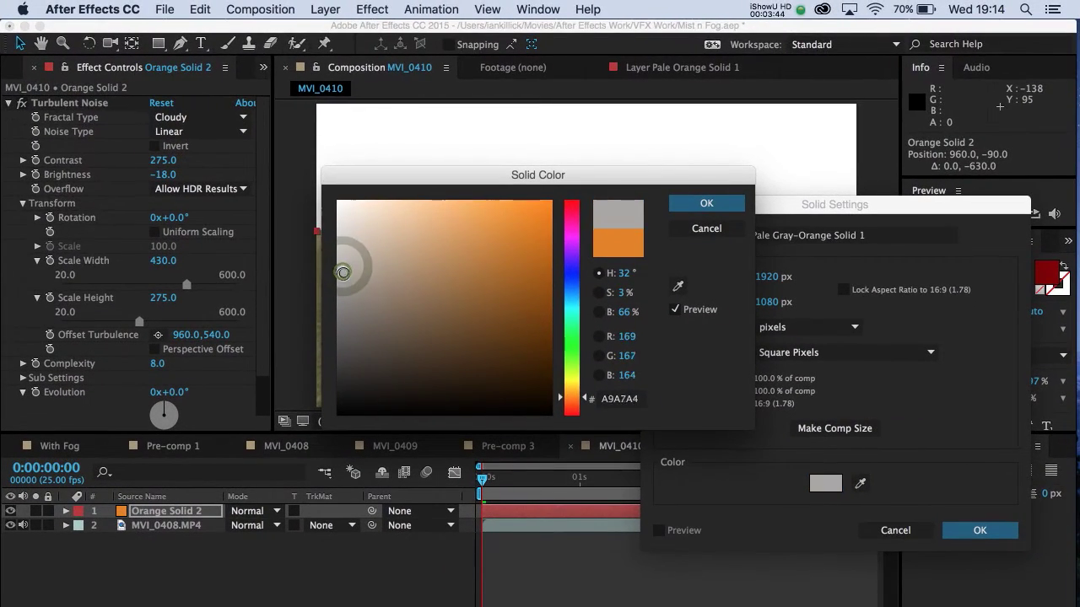
pyautogui.moveTo(344, 272); pyautogui.dragTo(335, 252)
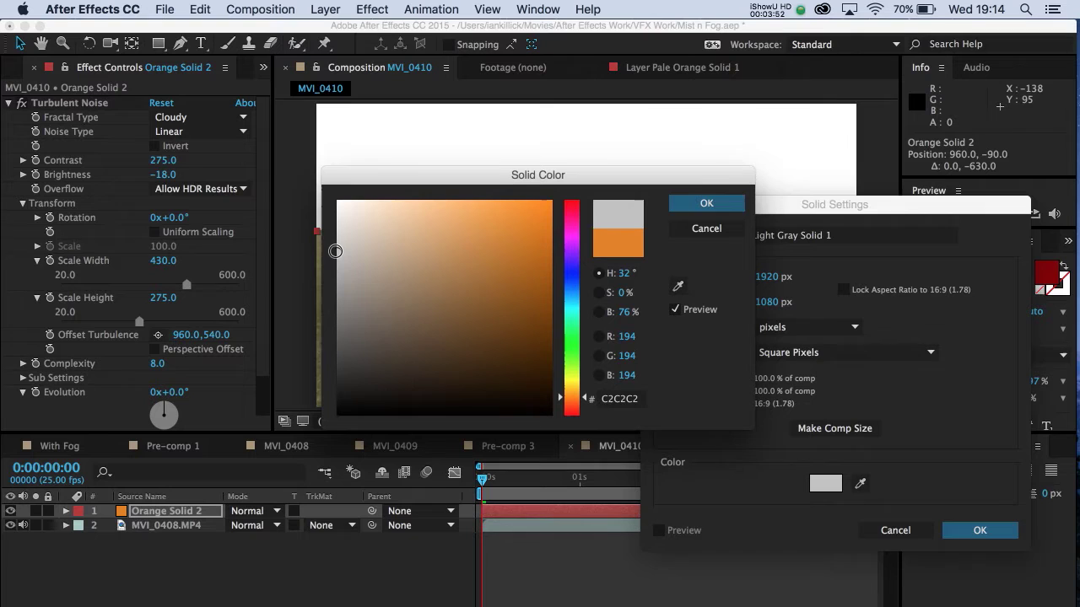
pyautogui.click(687, 203)
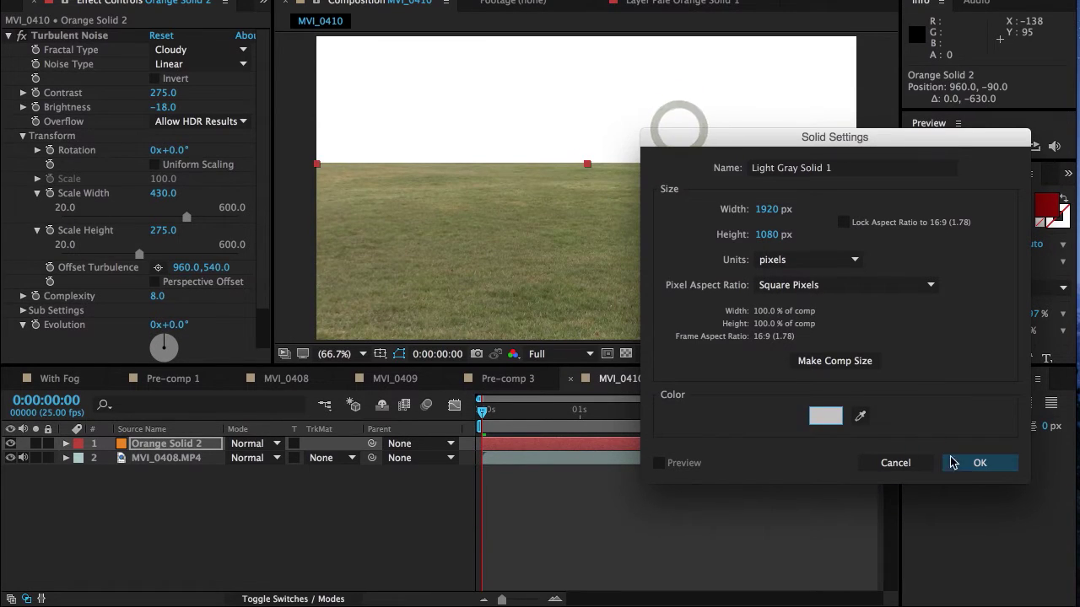
pyautogui.click(966, 463)
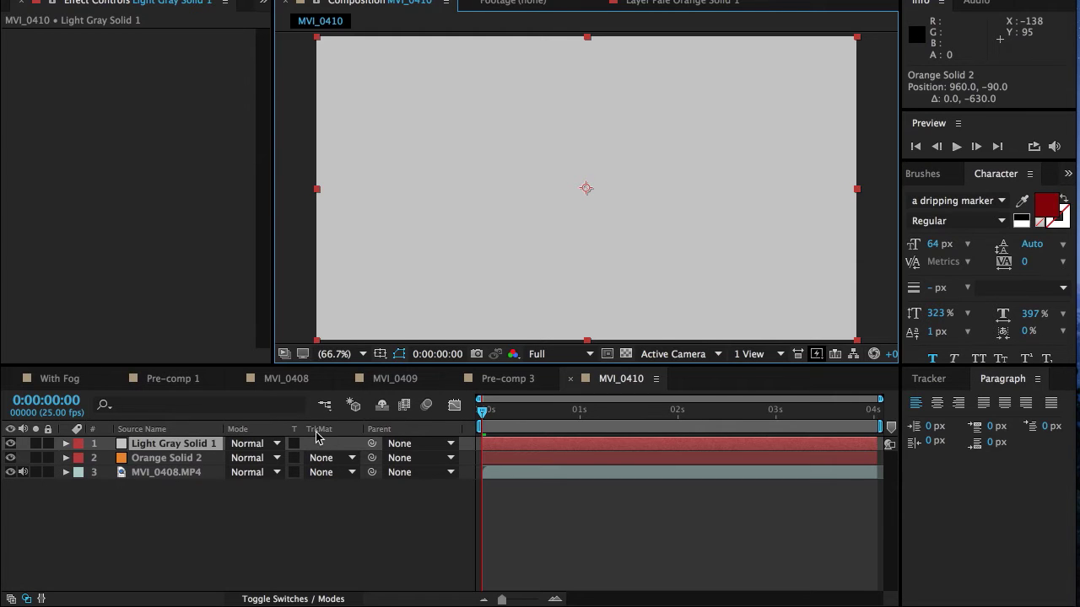
# - Show the matte columns and set Orange Solid 2's track matte to Luma Matte from Light Gray Solid 1
pyautogui.click(287, 599)
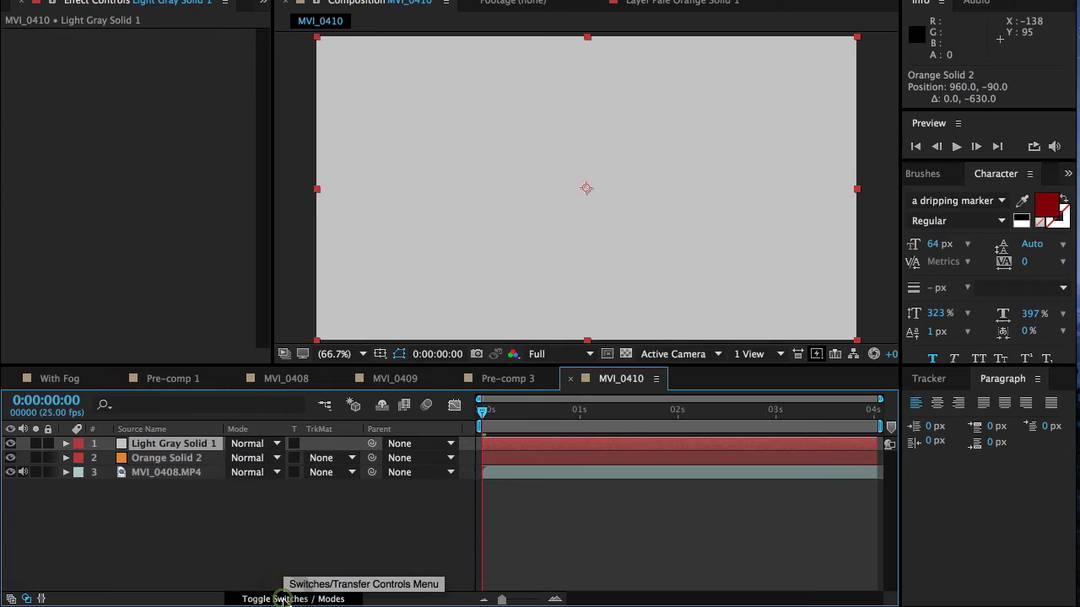
pyautogui.click(282, 598)
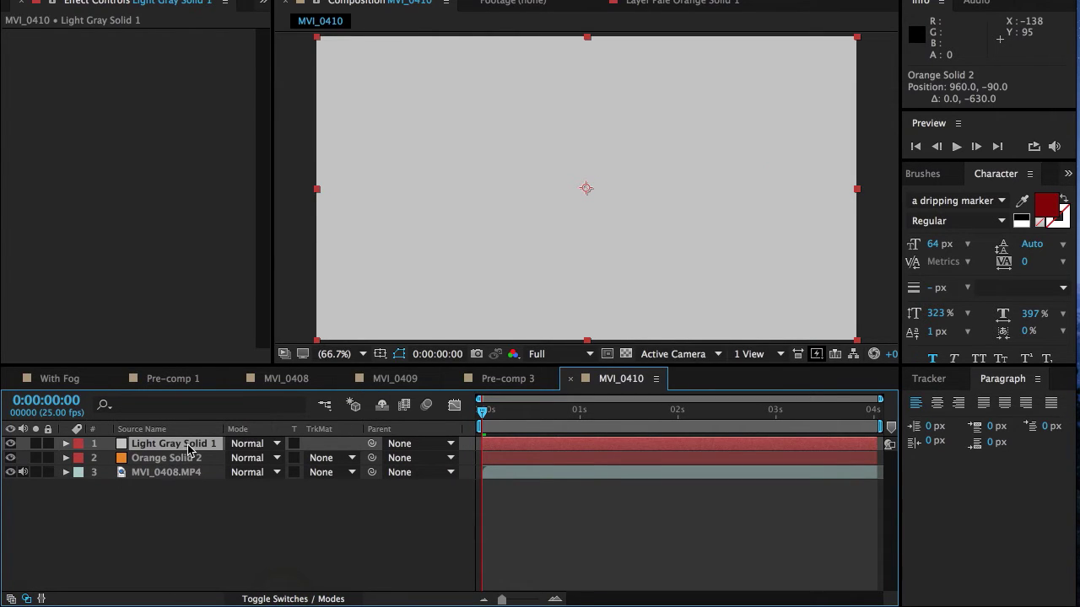
pyautogui.click(323, 460)
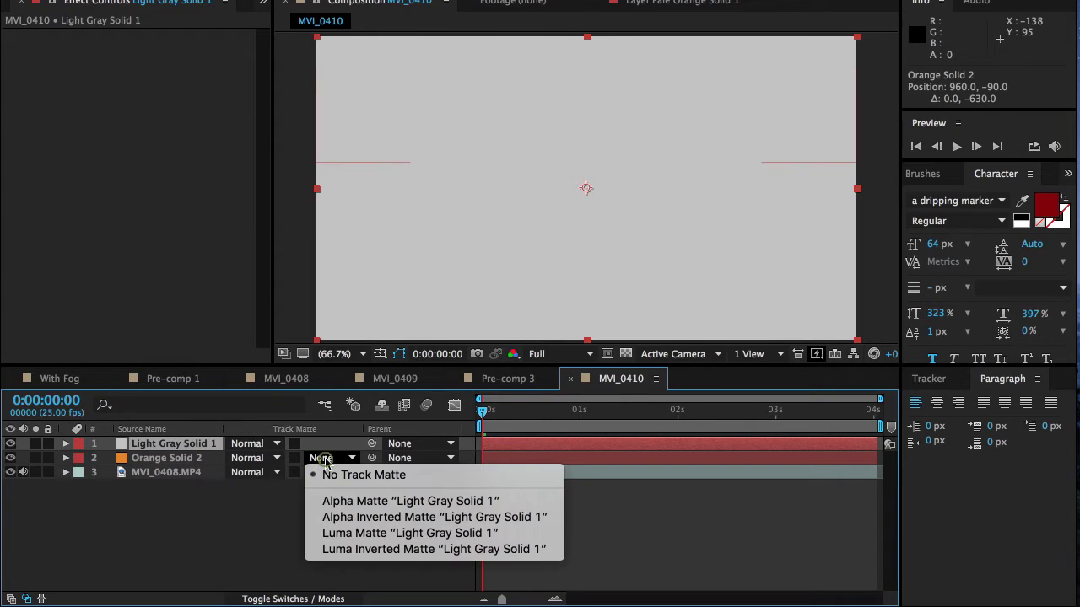
pyautogui.click(355, 533)
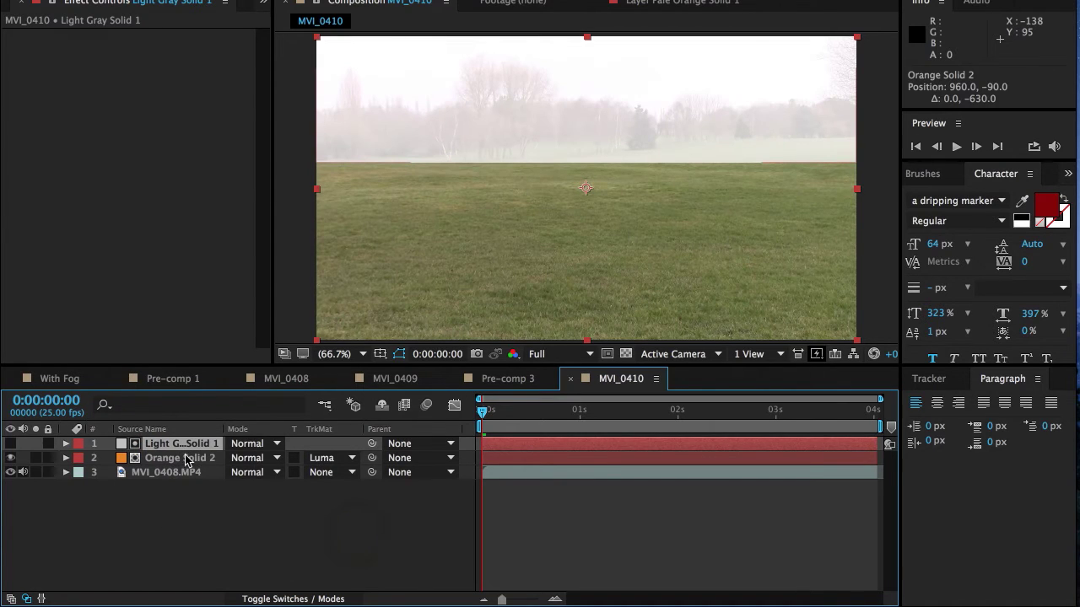
# - Check both layers and keep Light Gray Solid 1 as Orange Solid 2's luma matte
pyautogui.click(193, 460)
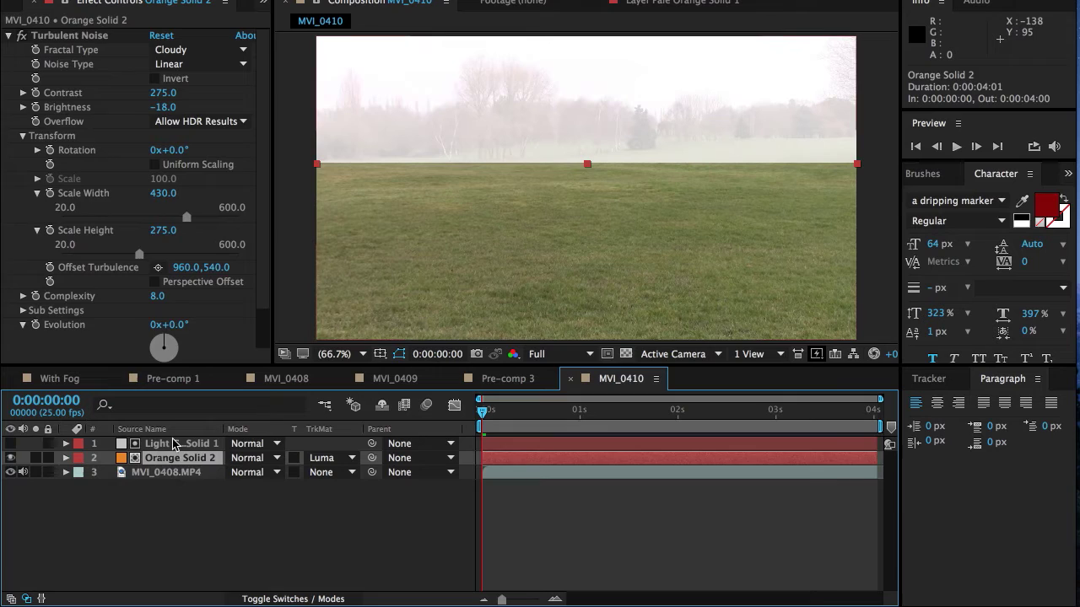
pyautogui.click(178, 444)
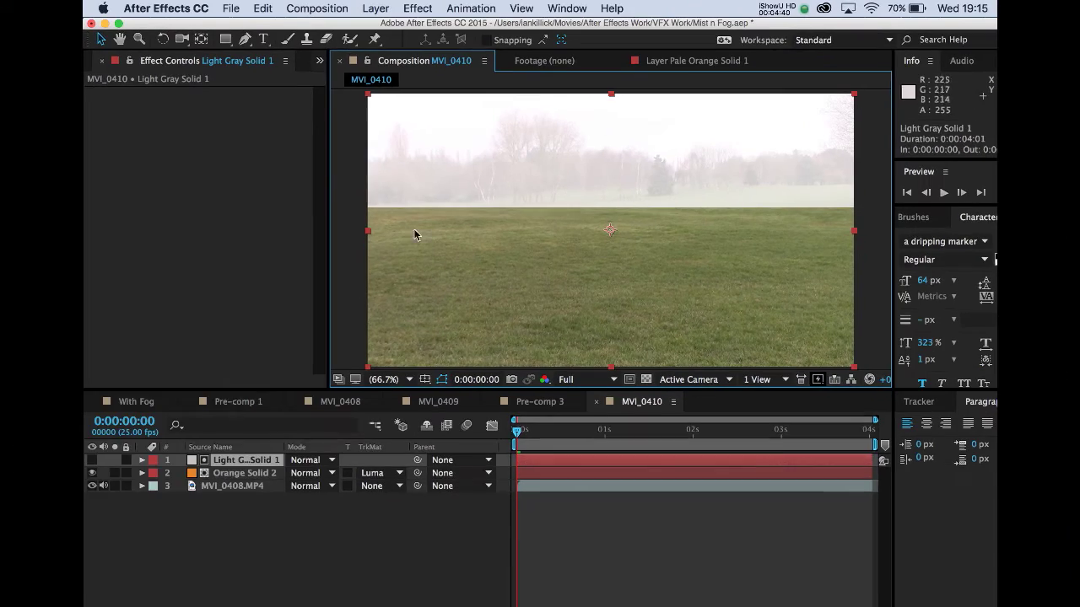
pyautogui.click(232, 476)
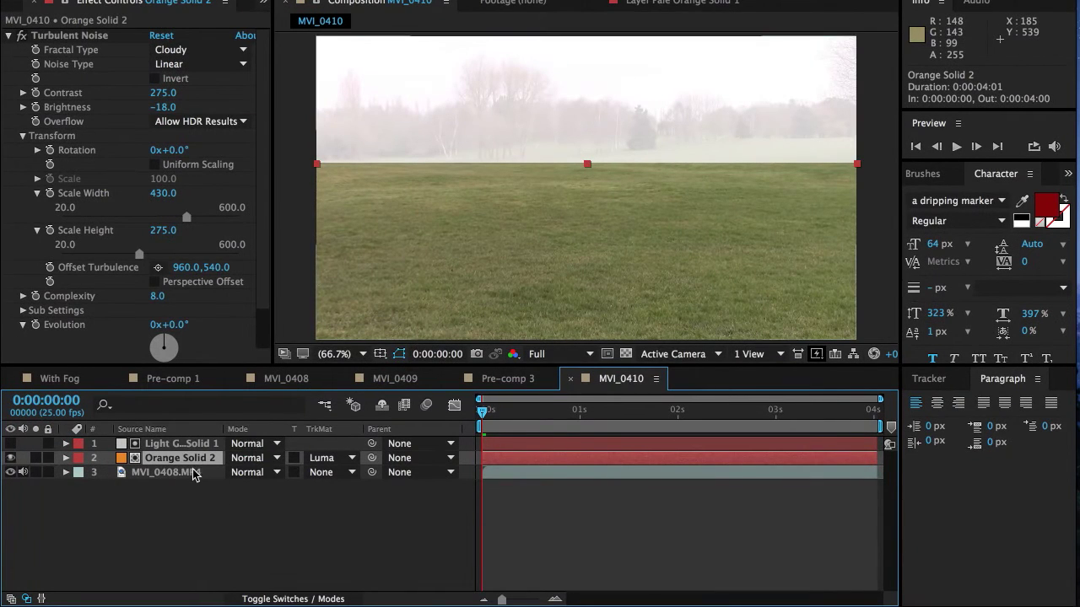
pyautogui.click(175, 445)
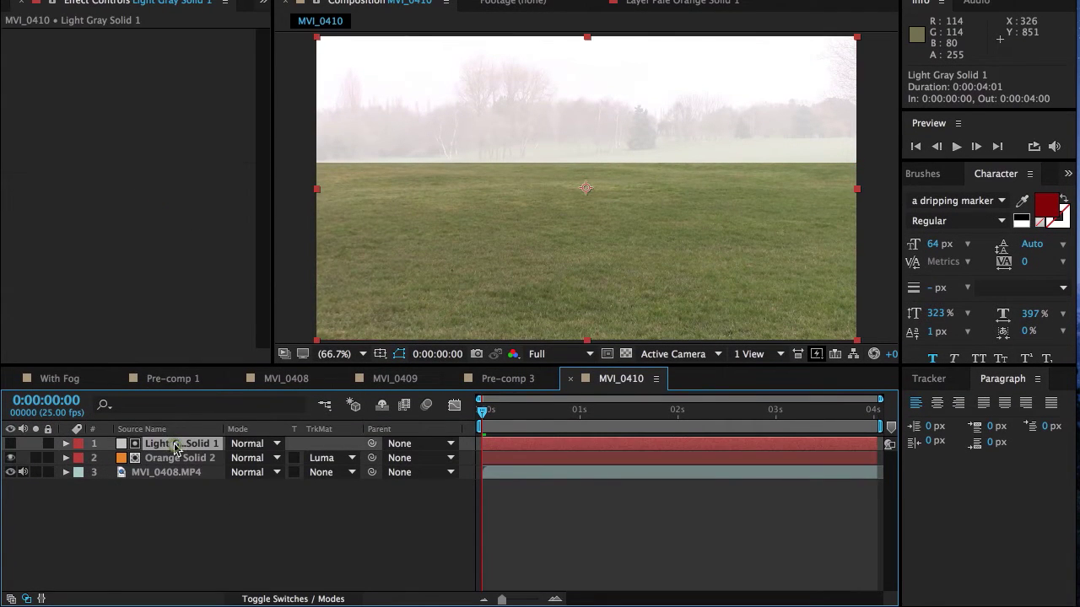
pyautogui.click(329, 458)
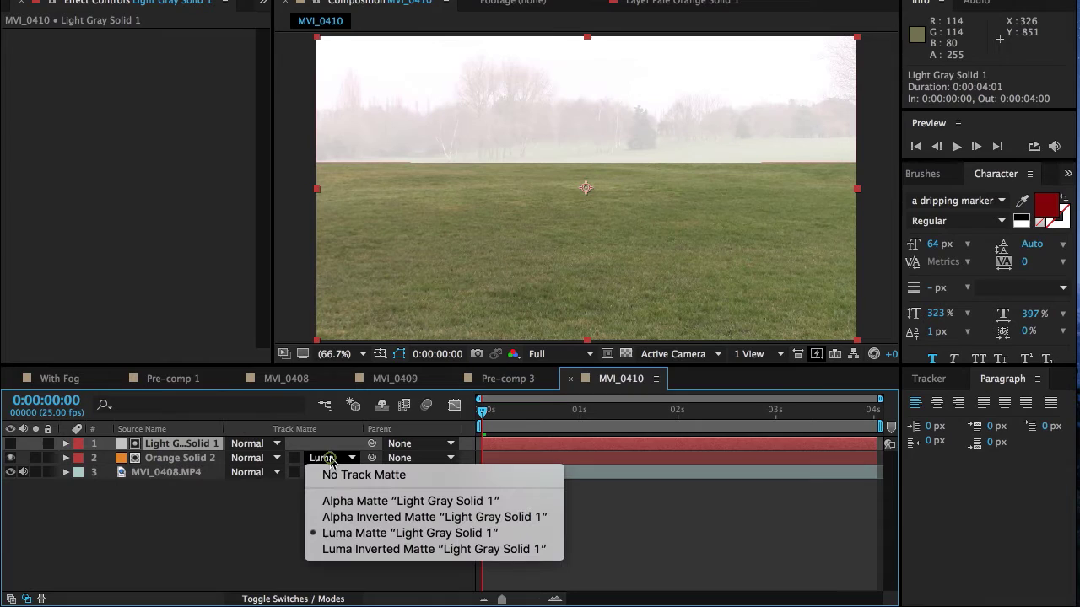
pyautogui.click(344, 533)
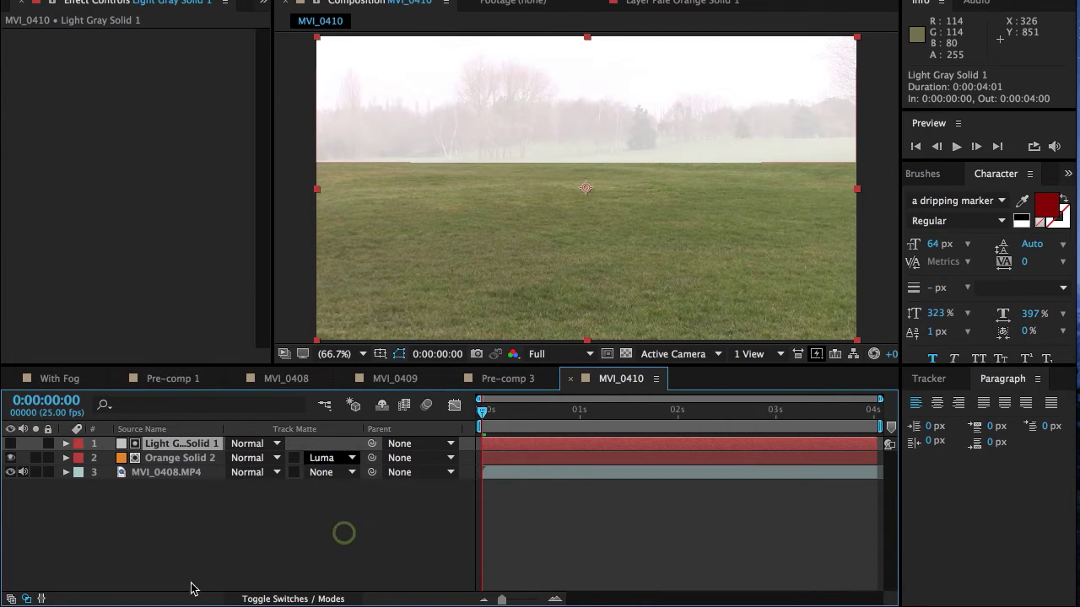
# - On Orange Solid 2, start a pen mask with points along the left half of the treeline
pyautogui.click(175, 460)
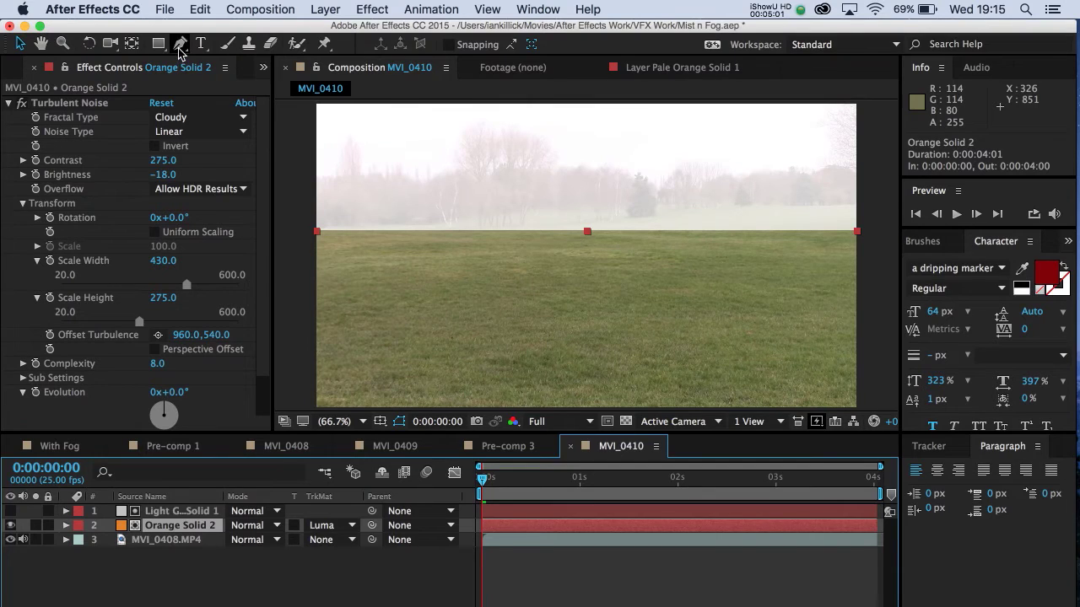
pyautogui.click(178, 47)
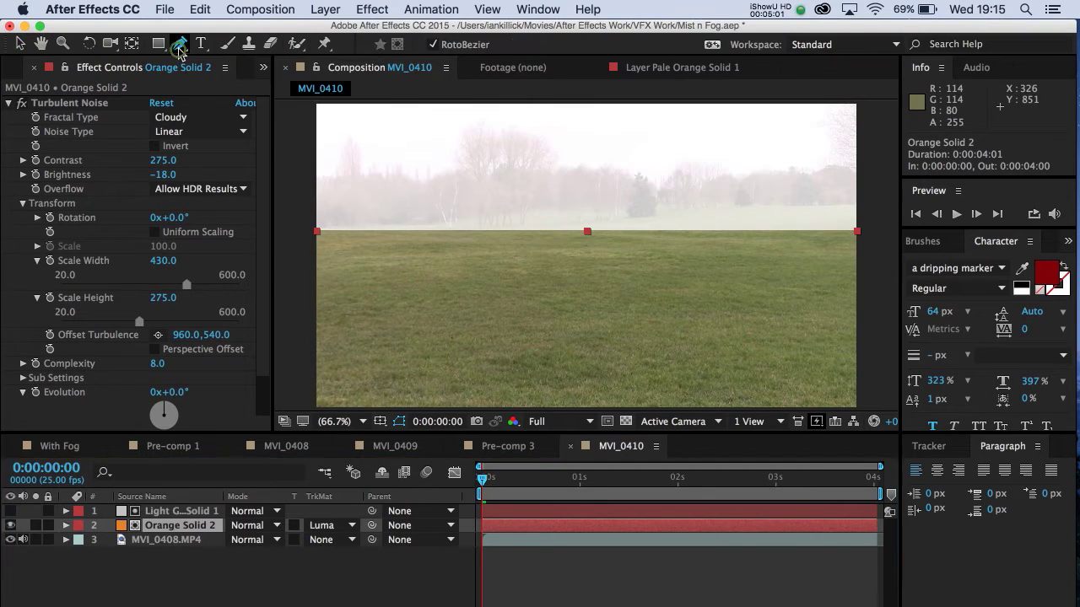
pyautogui.click(300, 198)
pyautogui.click(353, 211)
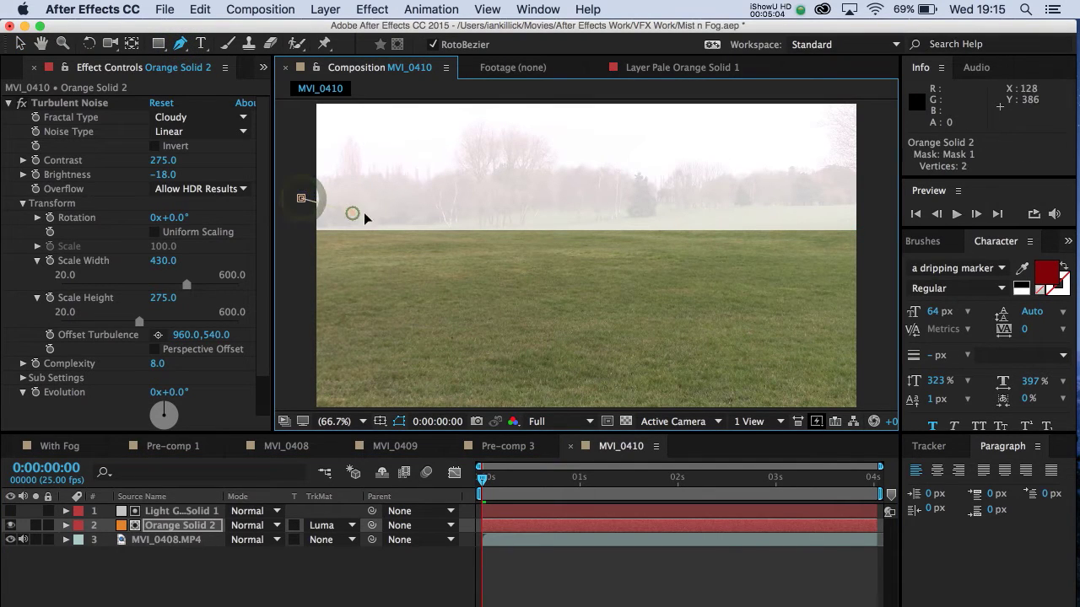
pyautogui.click(420, 194)
pyautogui.click(466, 213)
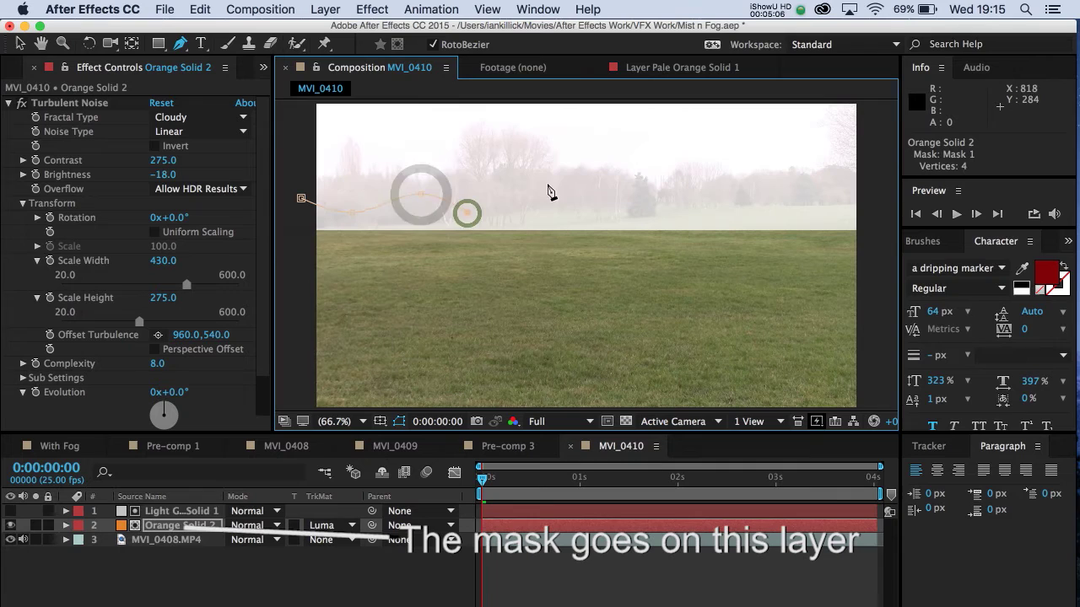
pyautogui.click(555, 180)
pyautogui.click(628, 210)
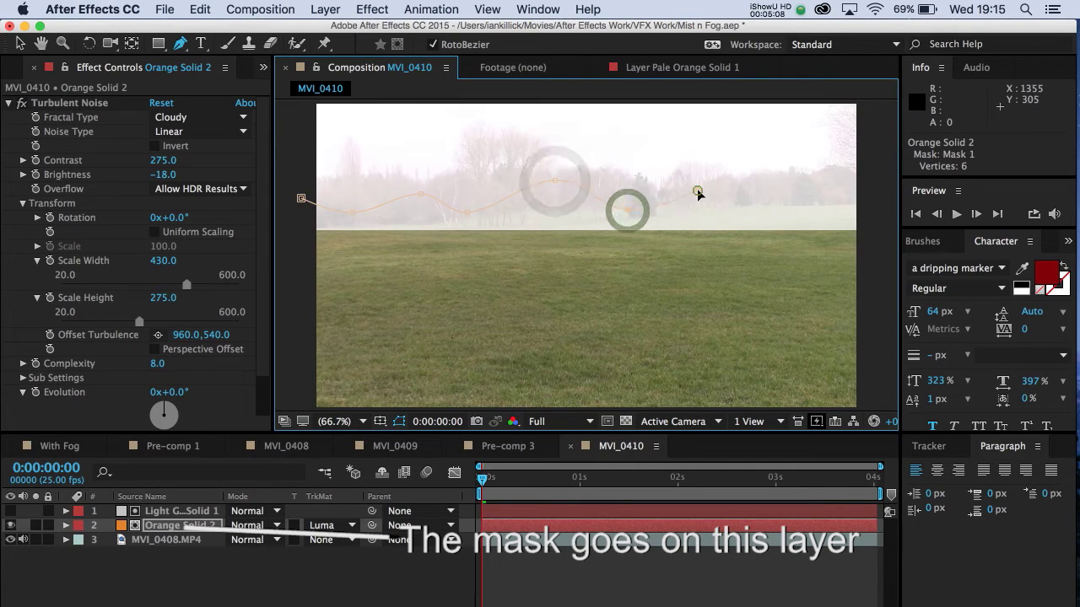
# - Continue the mask along the right treeline, up around both top corners, and close it
pyautogui.click(698, 190)
pyautogui.click(774, 214)
pyautogui.click(841, 193)
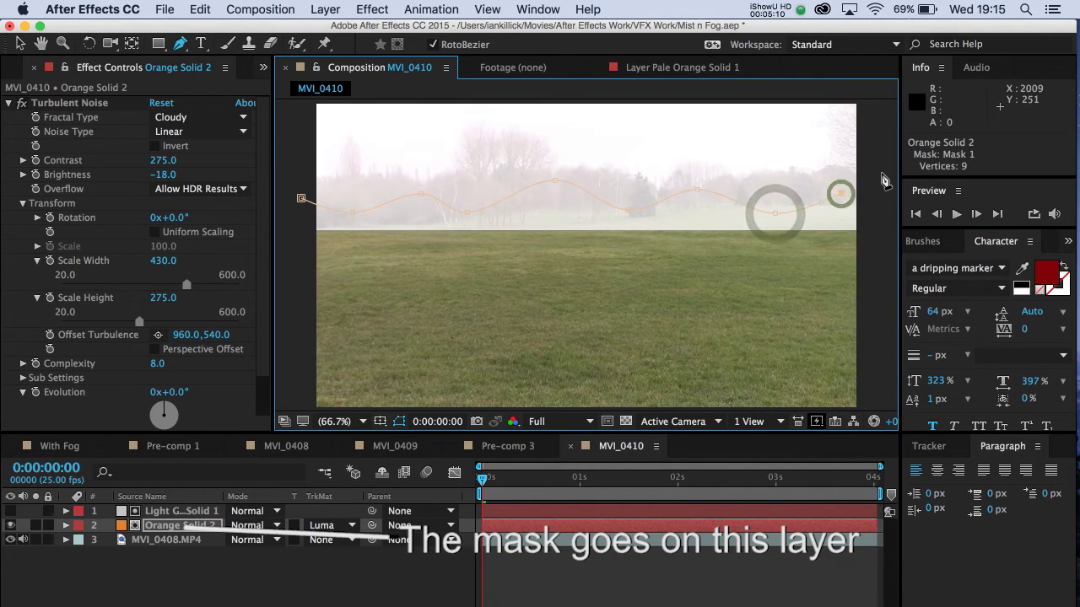
pyautogui.click(879, 173)
pyautogui.click(872, 105)
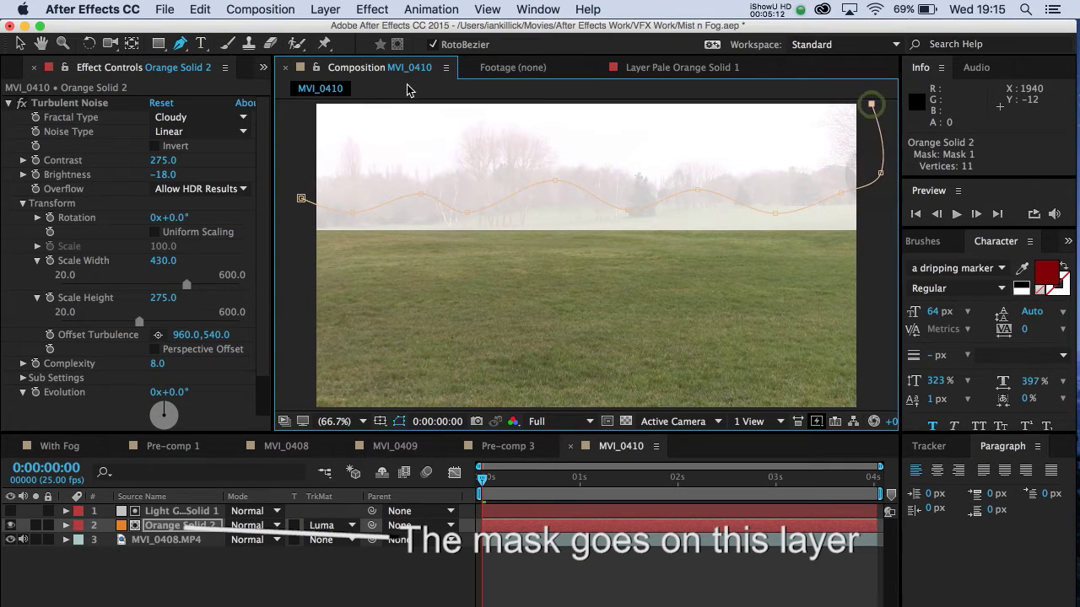
pyautogui.click(300, 103)
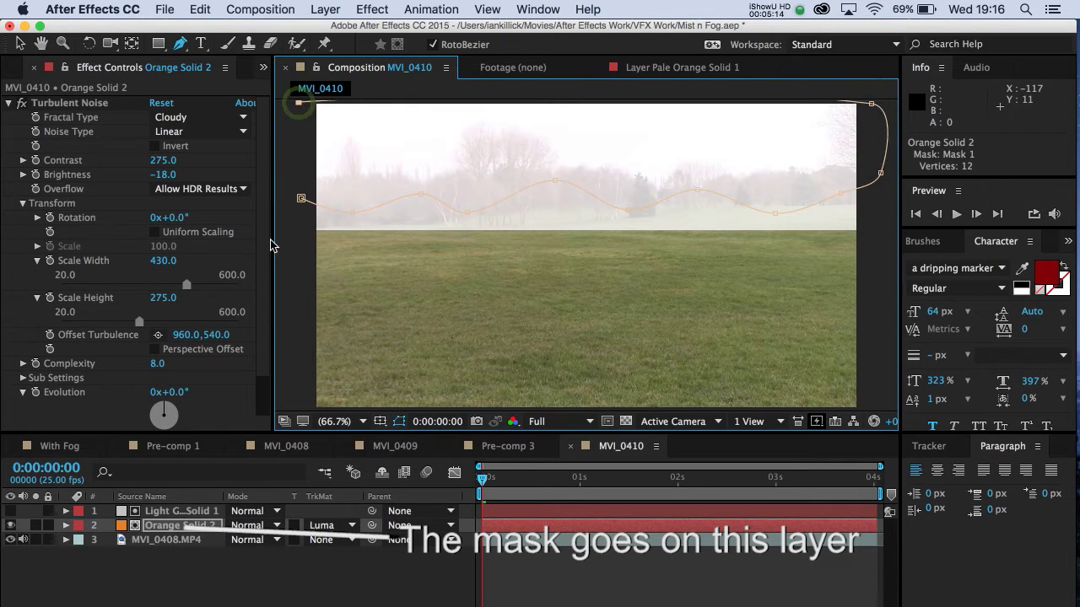
pyautogui.click(300, 200)
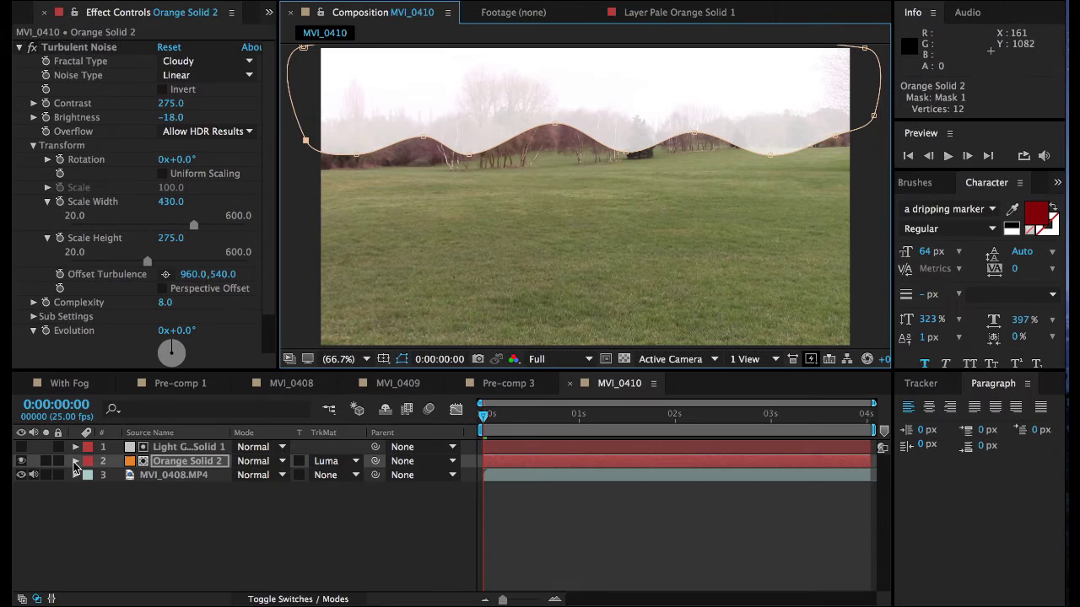
# - Give Mask 1 a feather of about 117 px and a slight Mask Expansion increase
pyautogui.click(76, 462)
pyautogui.click(86, 475)
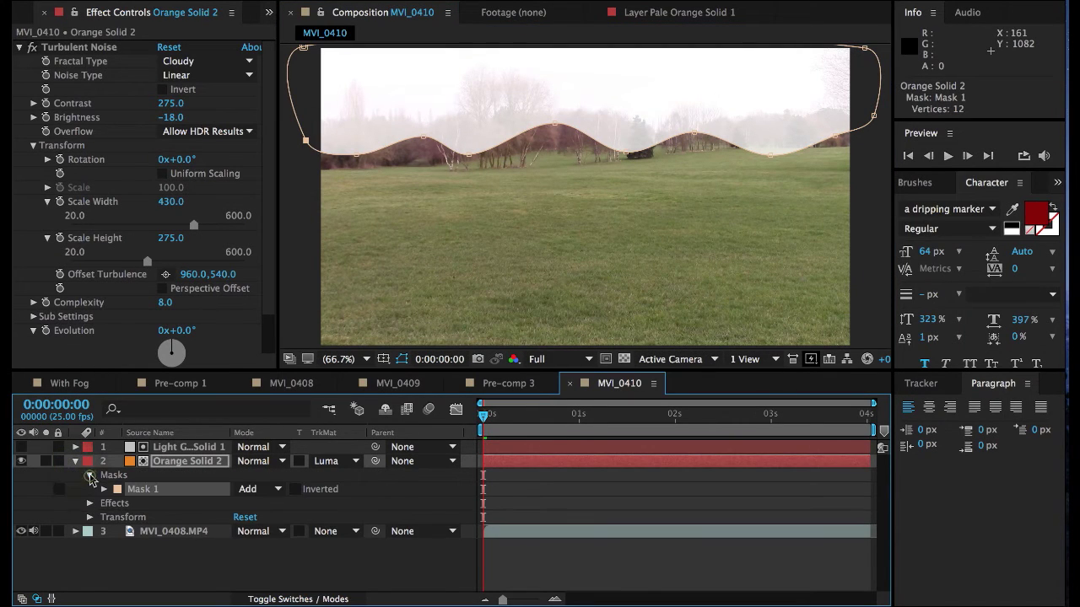
pyautogui.click(99, 489)
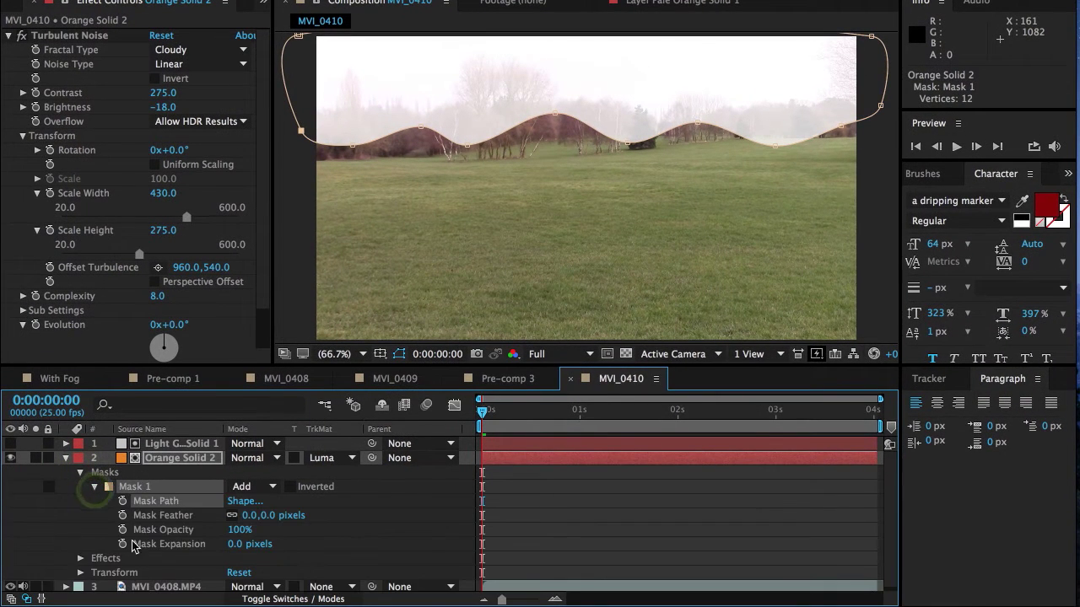
pyautogui.moveTo(264, 523); pyautogui.dragTo(369, 525)
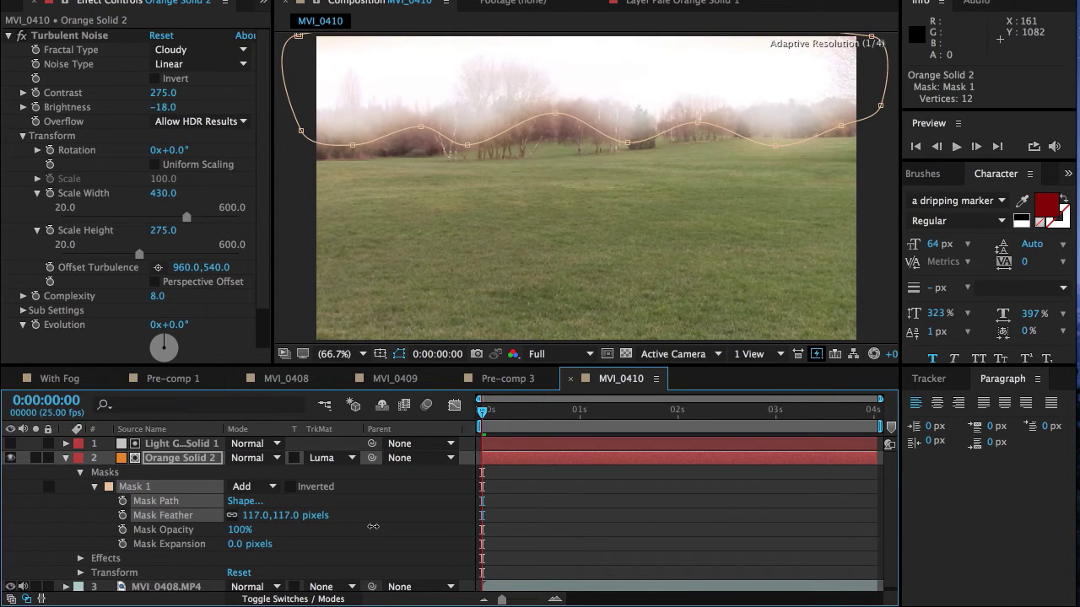
pyautogui.moveTo(236, 544); pyautogui.dragTo(266, 545)
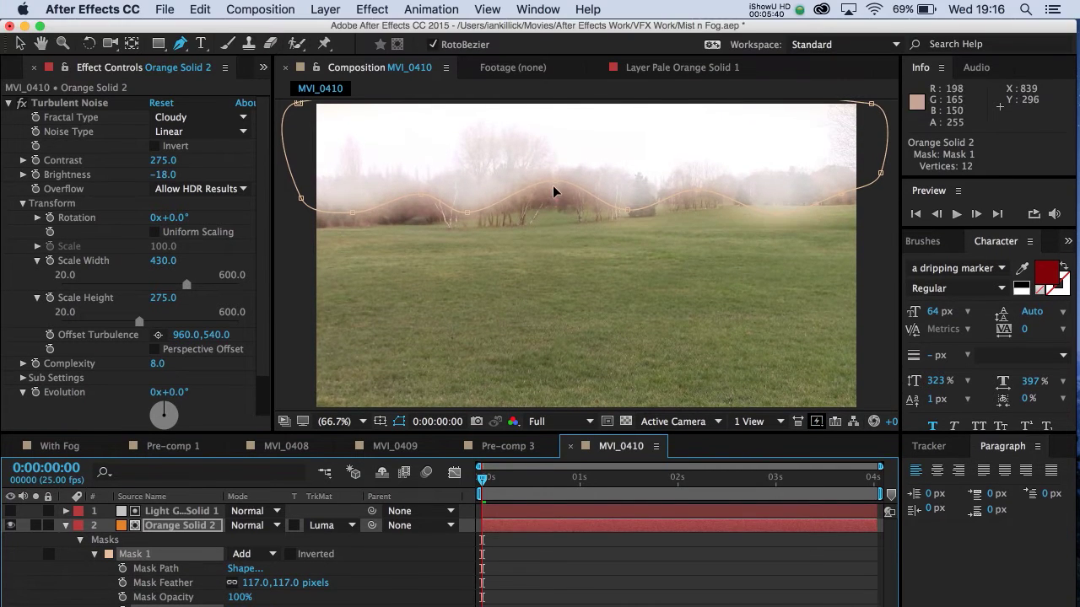
# - Drag Mask 1's vertices so its lower edge hugs the treeline, with Mask Expansion at 34 px
pyautogui.click(21, 44)
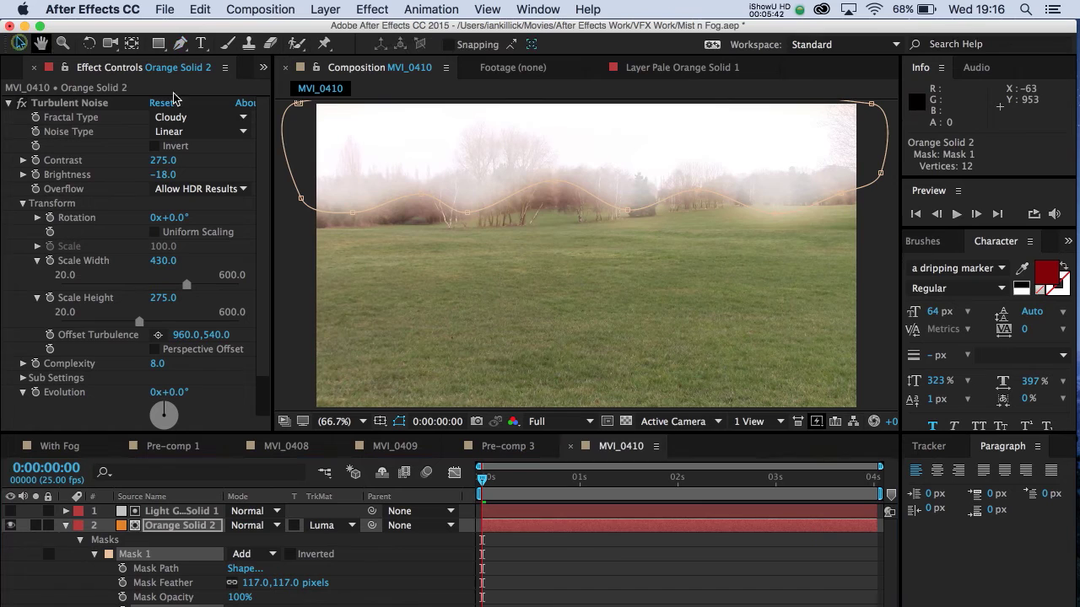
pyautogui.moveTo(552, 188); pyautogui.dragTo(552, 202)
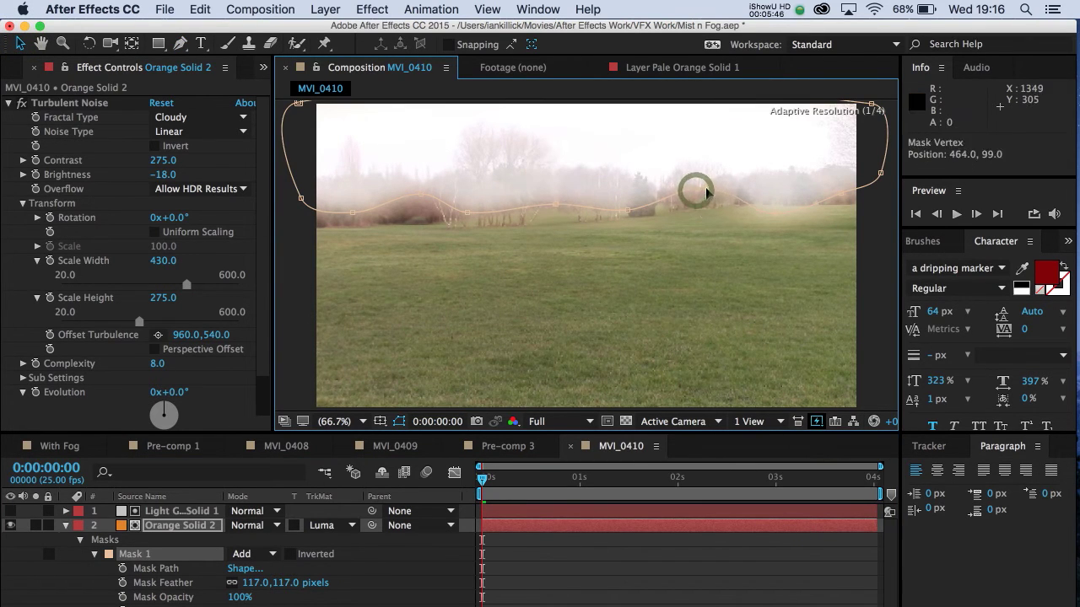
pyautogui.click(775, 212)
pyautogui.moveTo(793, 215); pyautogui.dragTo(830, 197)
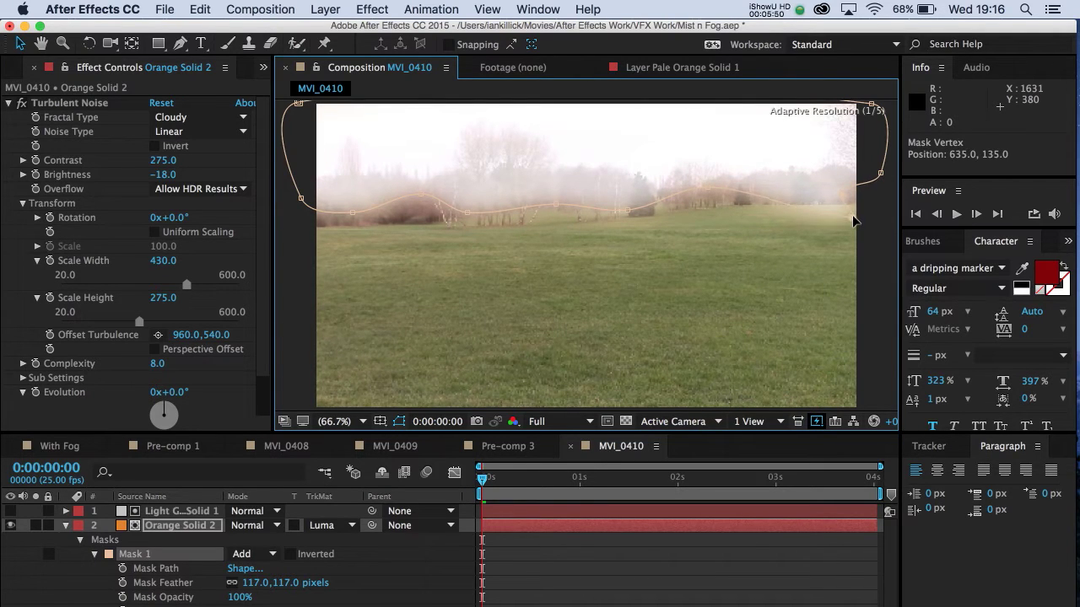
pyautogui.moveTo(840, 196); pyautogui.dragTo(867, 201)
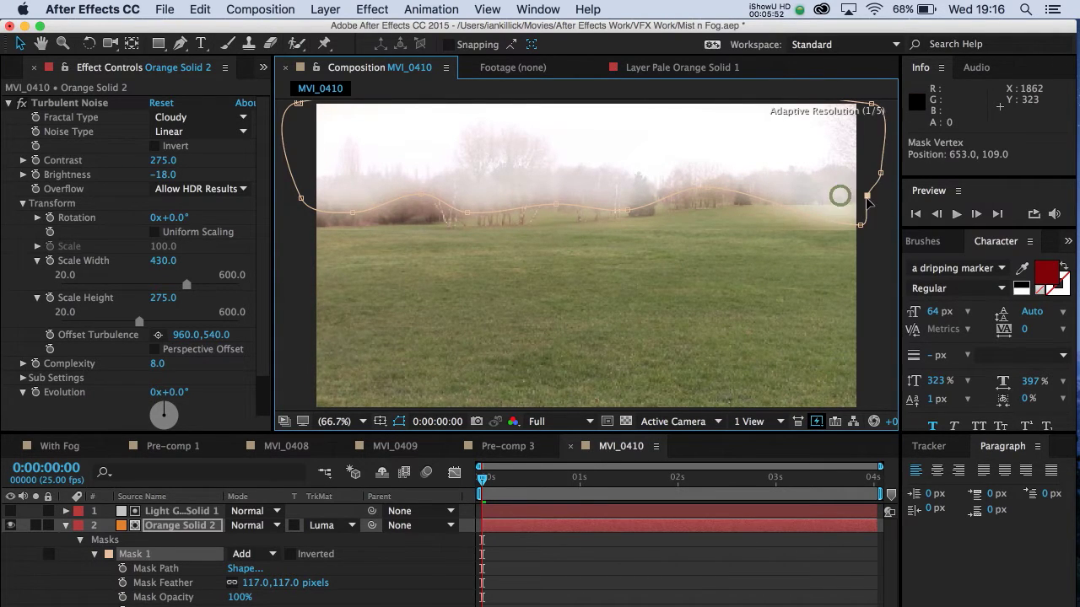
pyautogui.moveTo(420, 193)
pyautogui.mouseDown()
pyautogui.moveTo(423, 258)
pyautogui.moveTo(425, 200)
pyautogui.mouseUp()
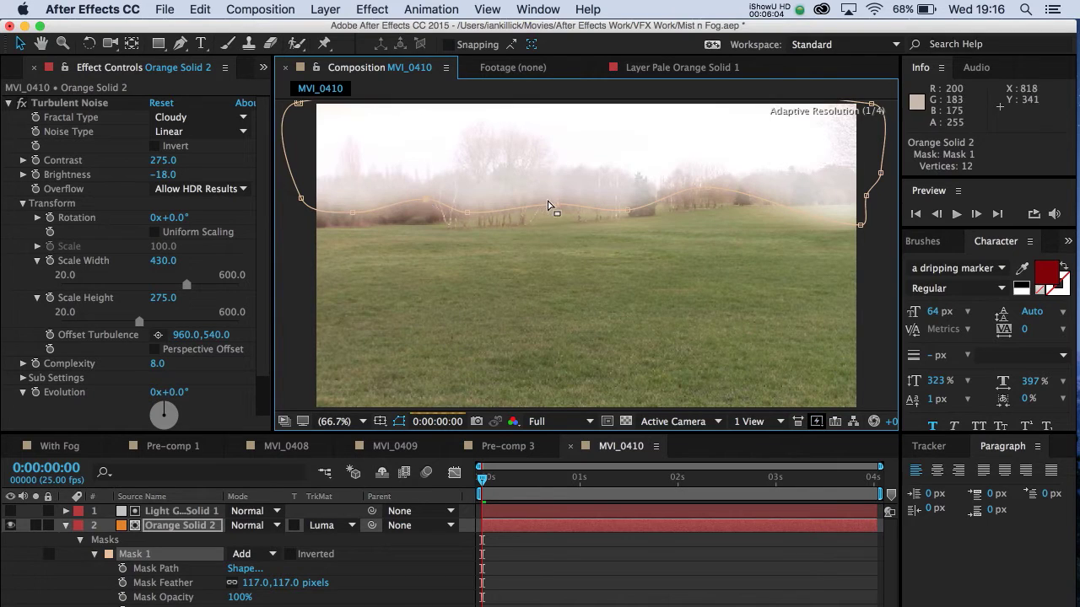
pyautogui.moveTo(553, 204); pyautogui.dragTo(557, 203)
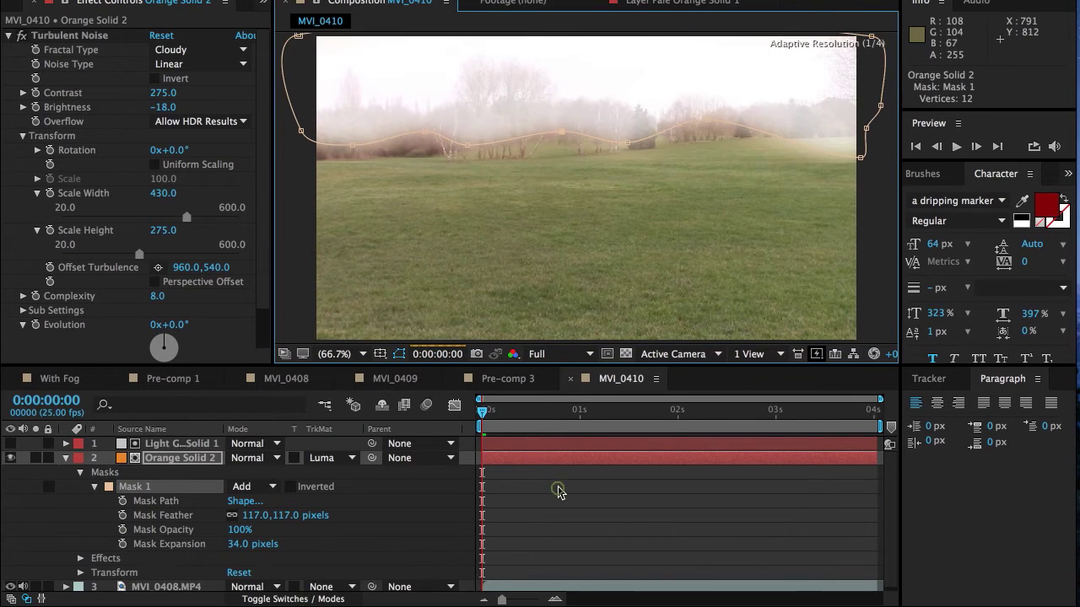
pyautogui.click(557, 542)
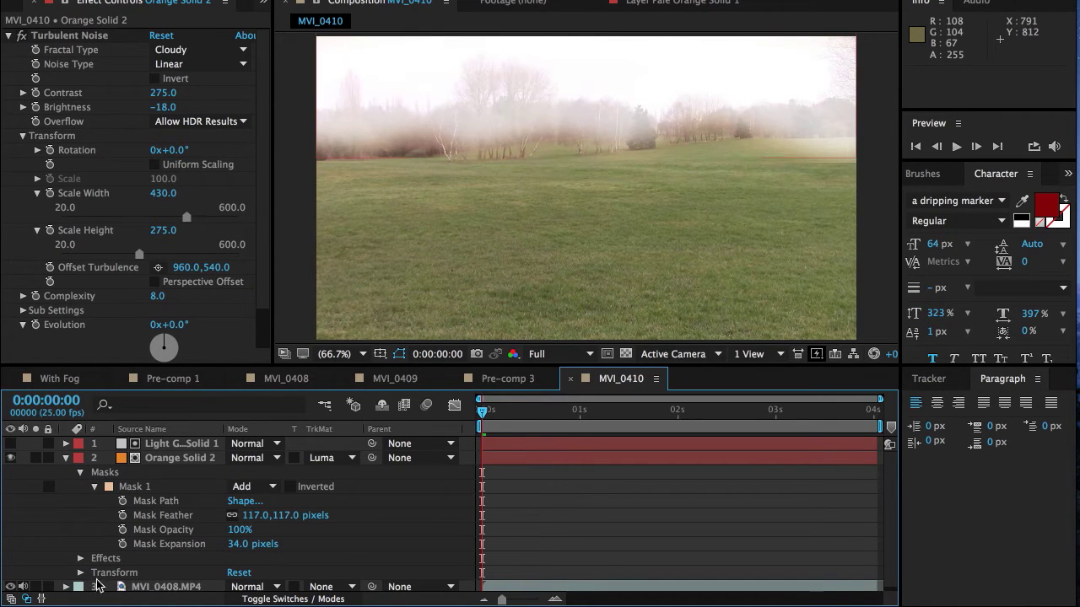
pyautogui.click(131, 489)
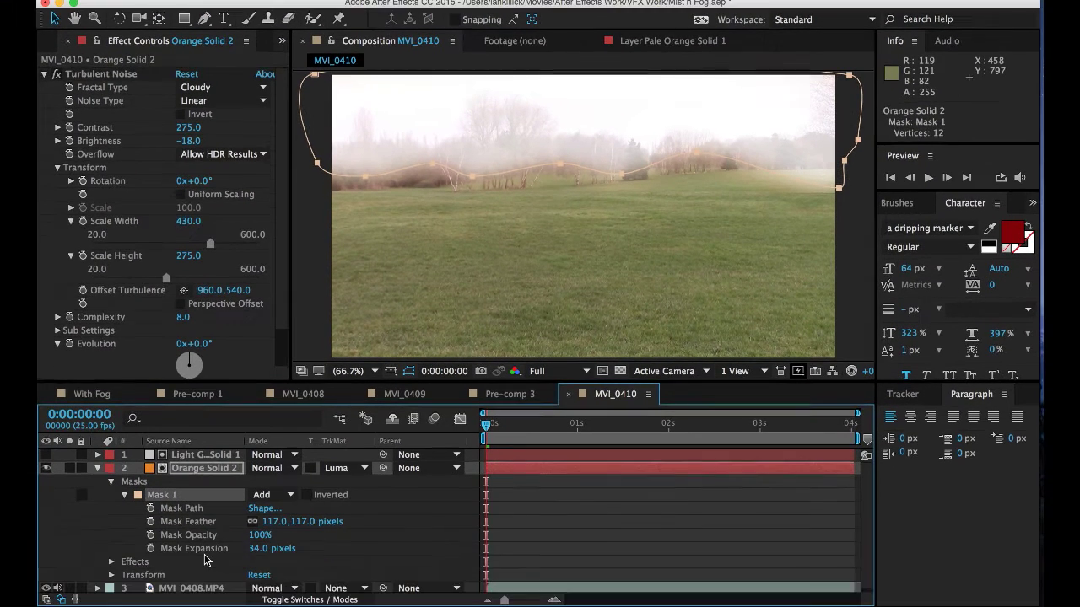
# - Pre-compose Orange Solid 2 and Light Gray Solid 1 into a new comp named Mist/Fog
pyautogui.click(98, 468)
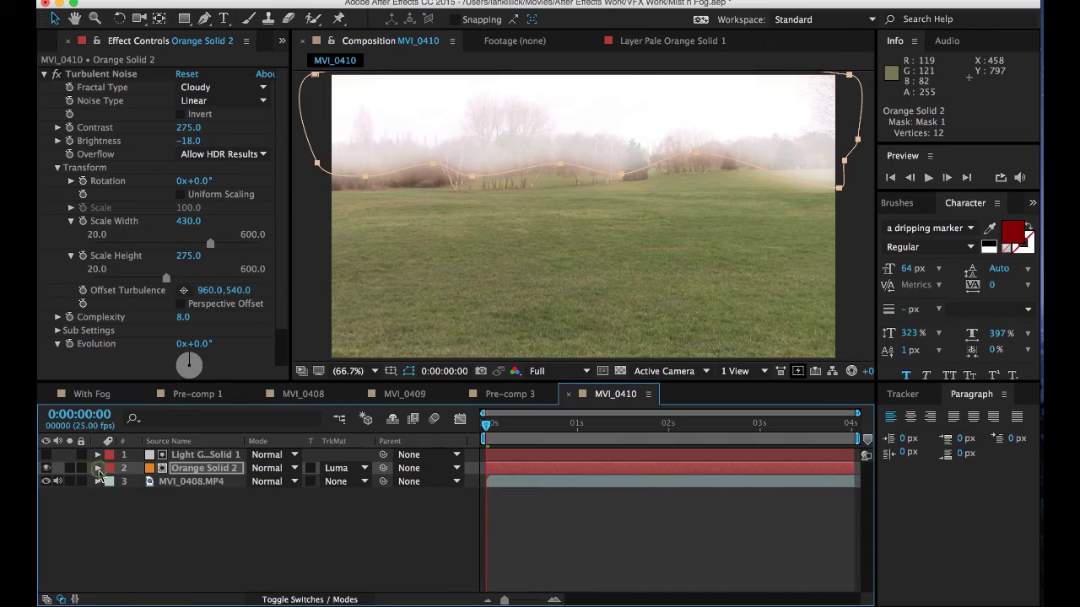
pyautogui.click(187, 474)
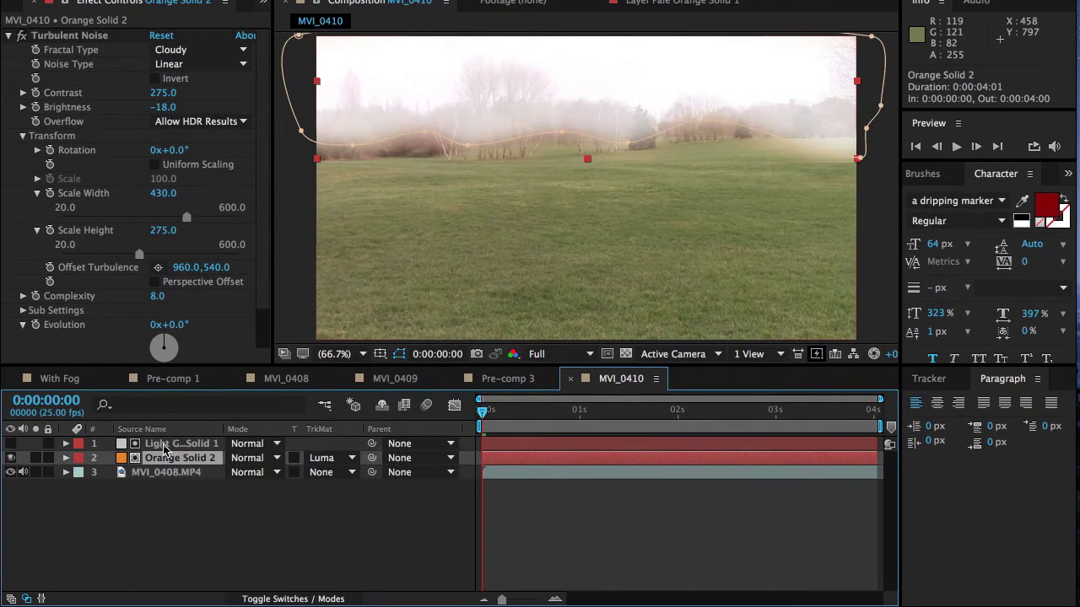
pyautogui.keyDown('shift'); pyautogui.click(165, 447); pyautogui.keyUp('shift')
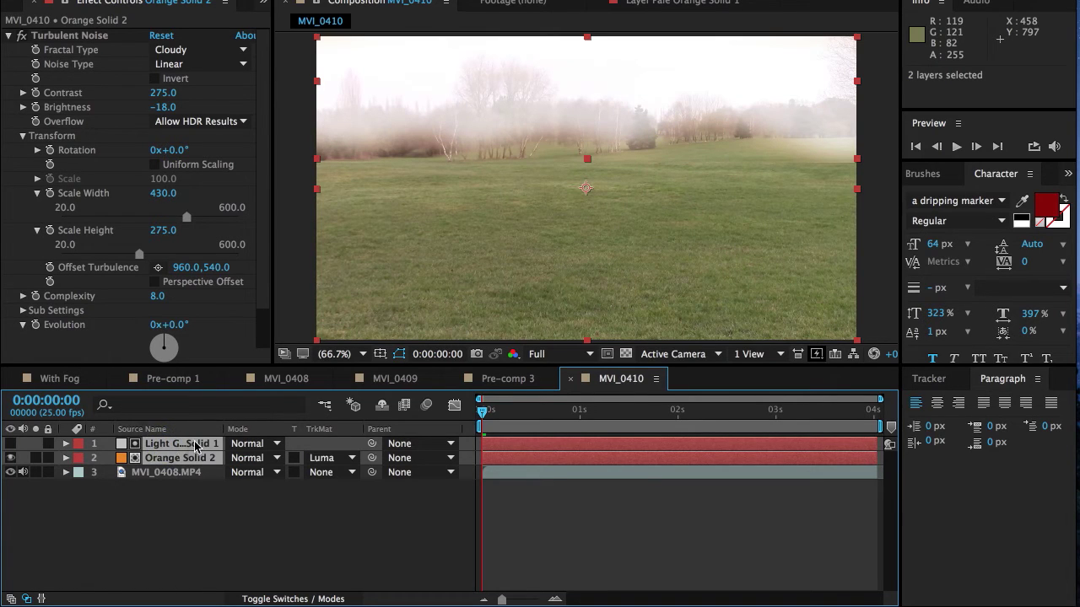
pyautogui.rightClick(194, 447)
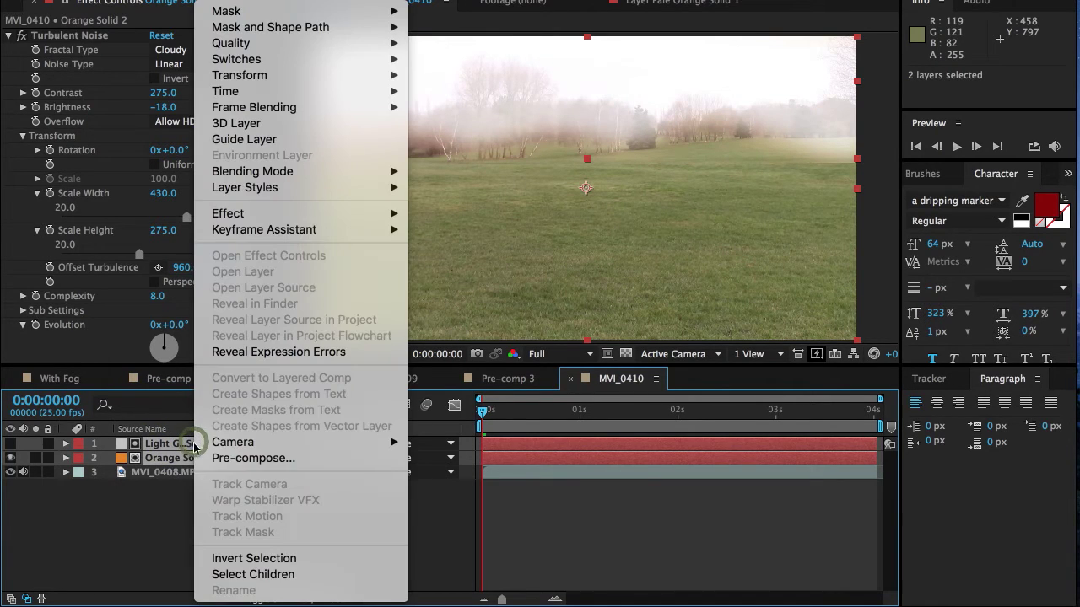
pyautogui.click(237, 460)
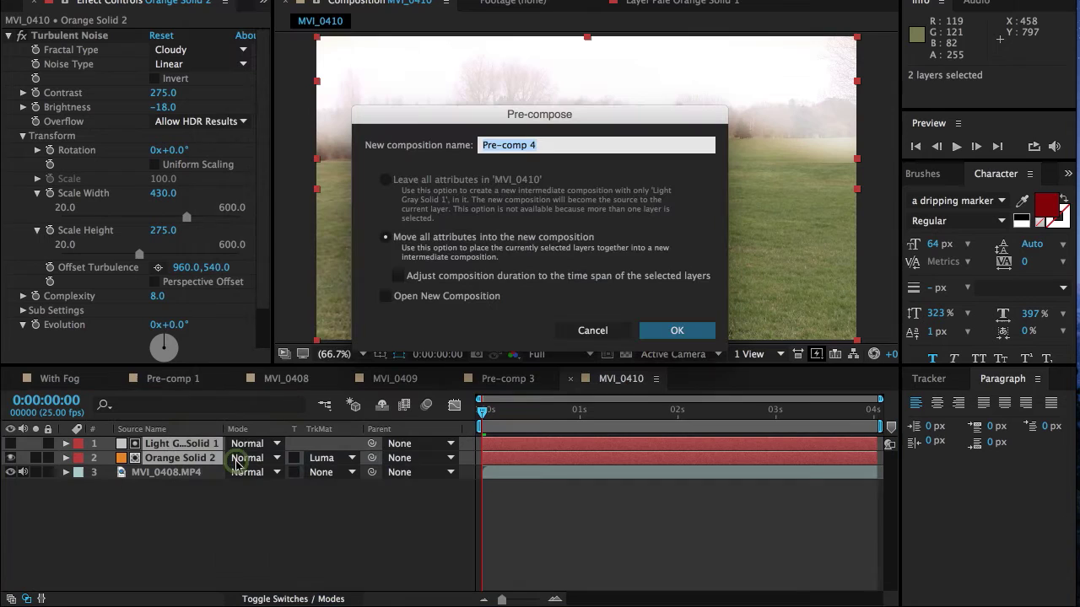
pyautogui.write('Mi')
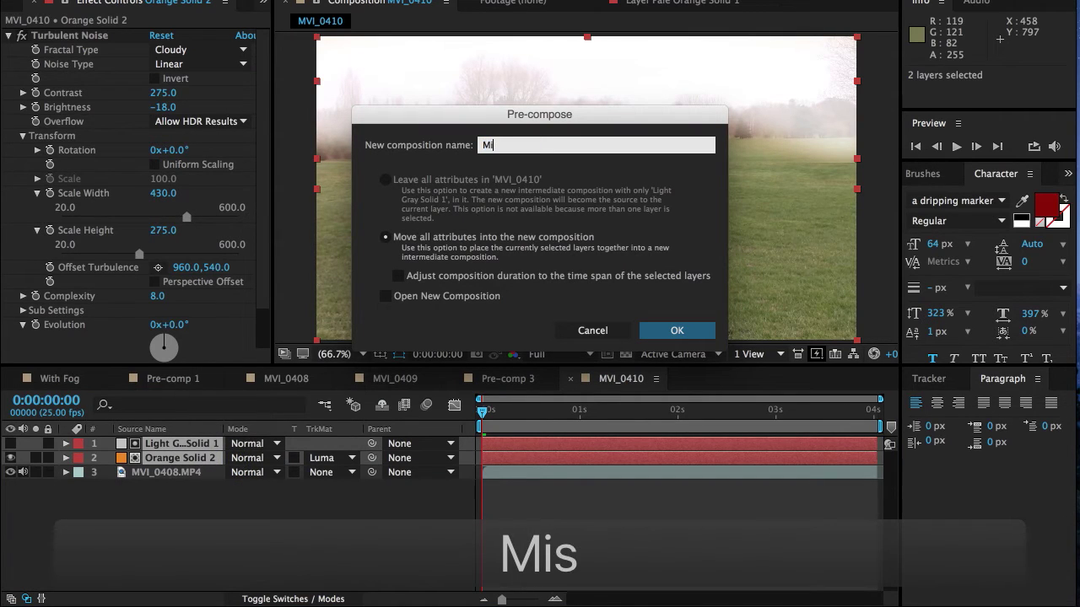
pyautogui.write('st/')
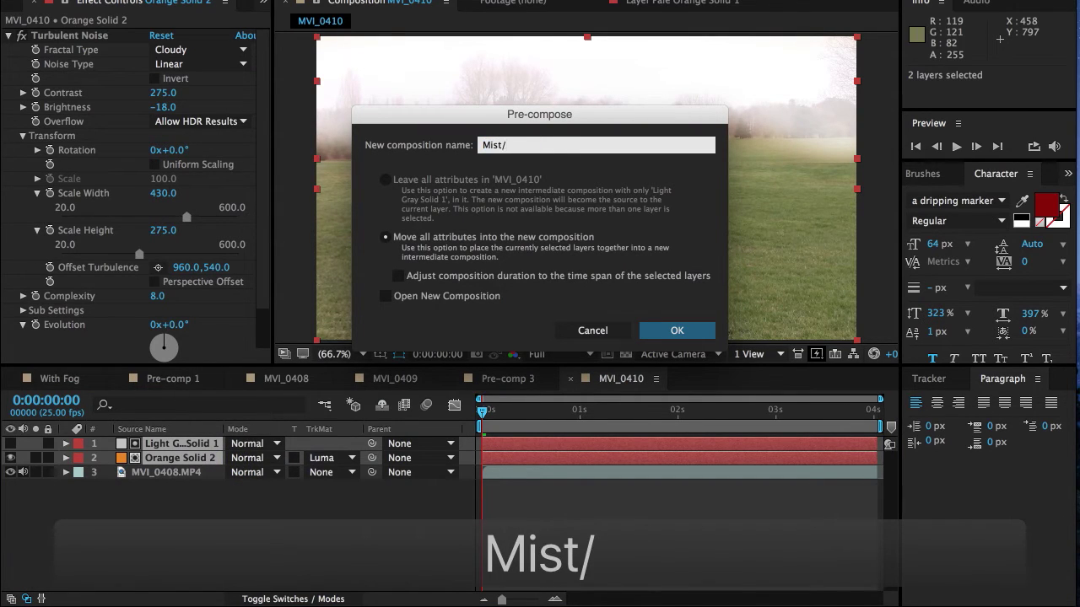
pyautogui.write('Fog')
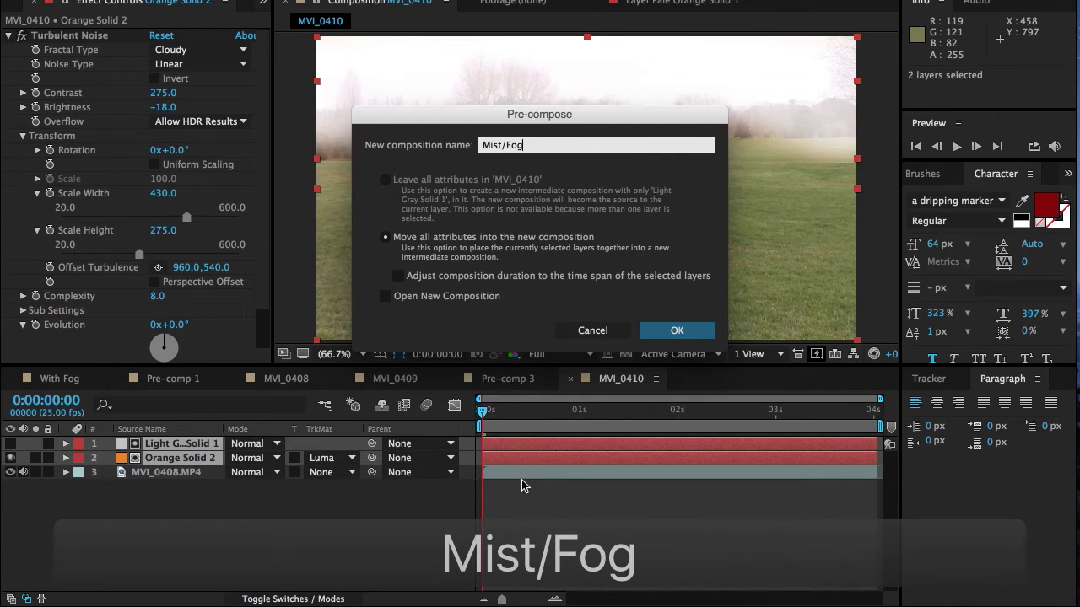
pyautogui.click(671, 331)
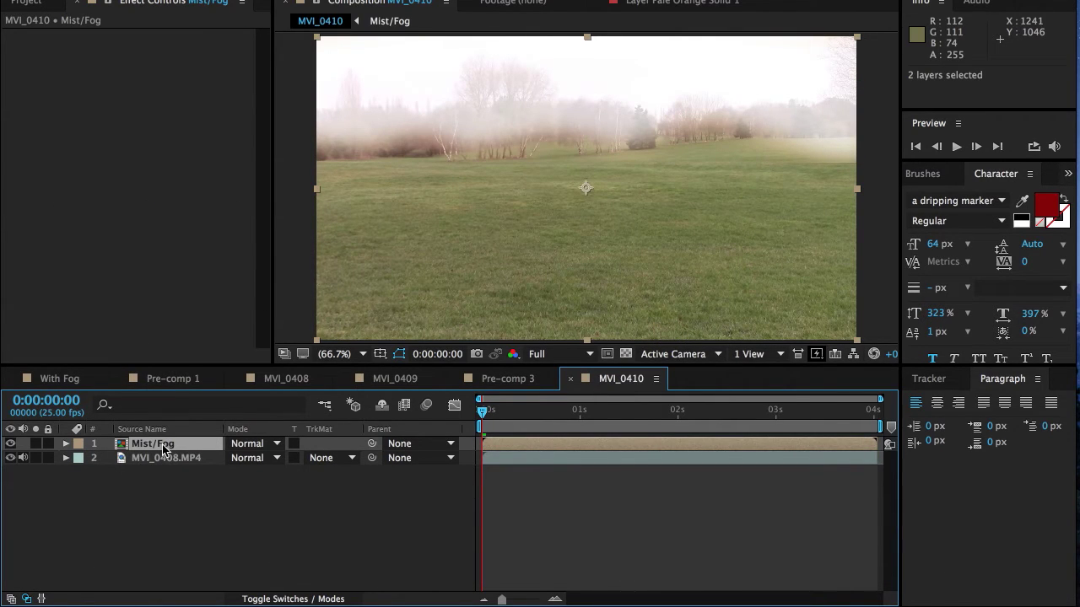
# - Unlink Mist/Fog scale proportions and set Scale to 257% wide by 106% tall
pyautogui.click(65, 444)
pyautogui.click(80, 458)
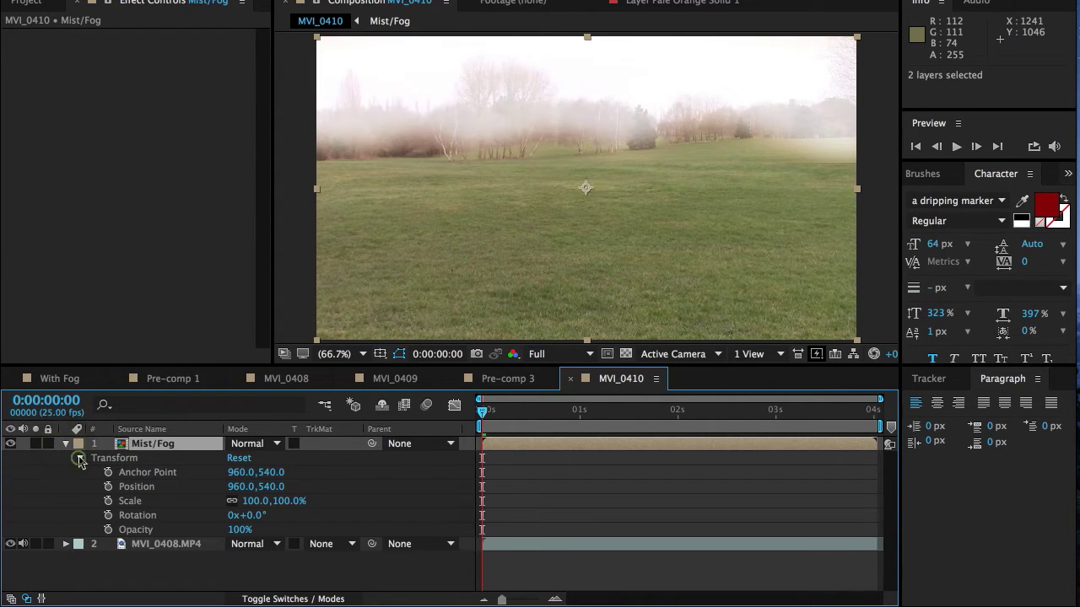
pyautogui.moveTo(278, 504); pyautogui.dragTo(302, 507)
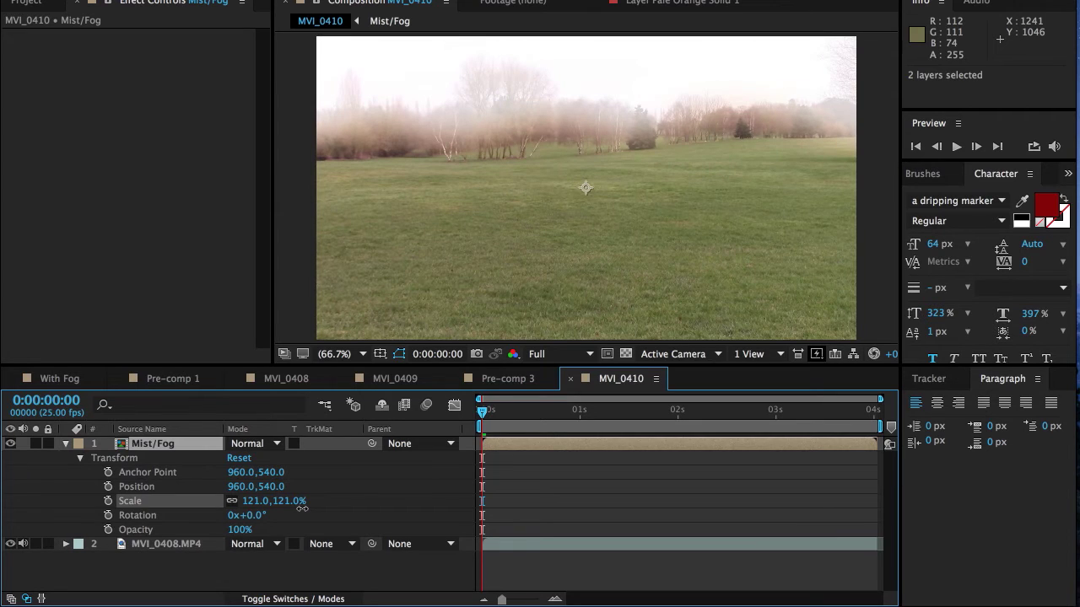
pyautogui.click(233, 503)
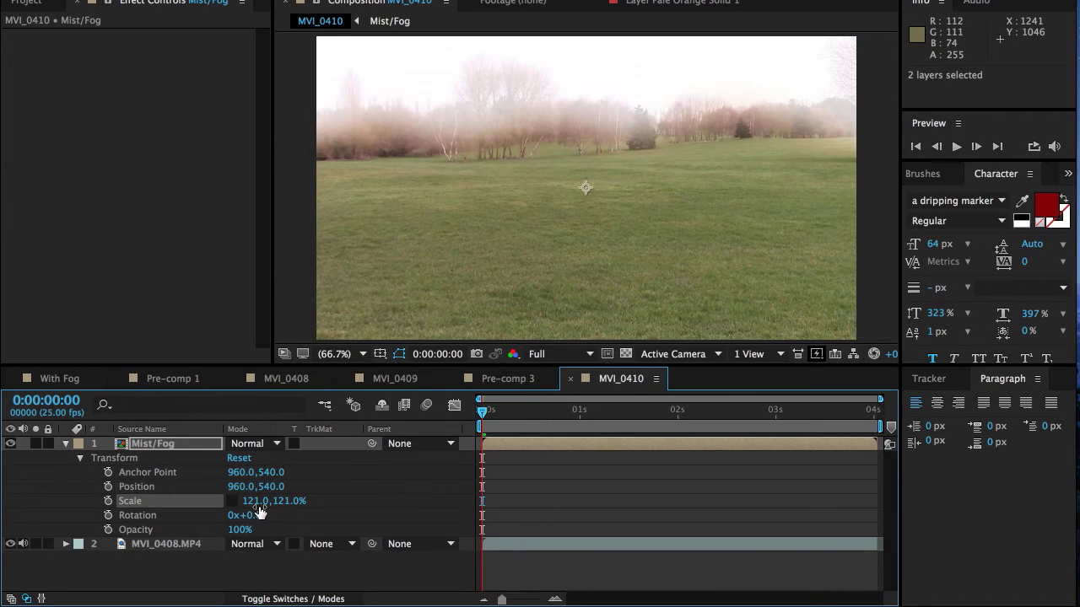
pyautogui.moveTo(264, 501); pyautogui.dragTo(389, 521)
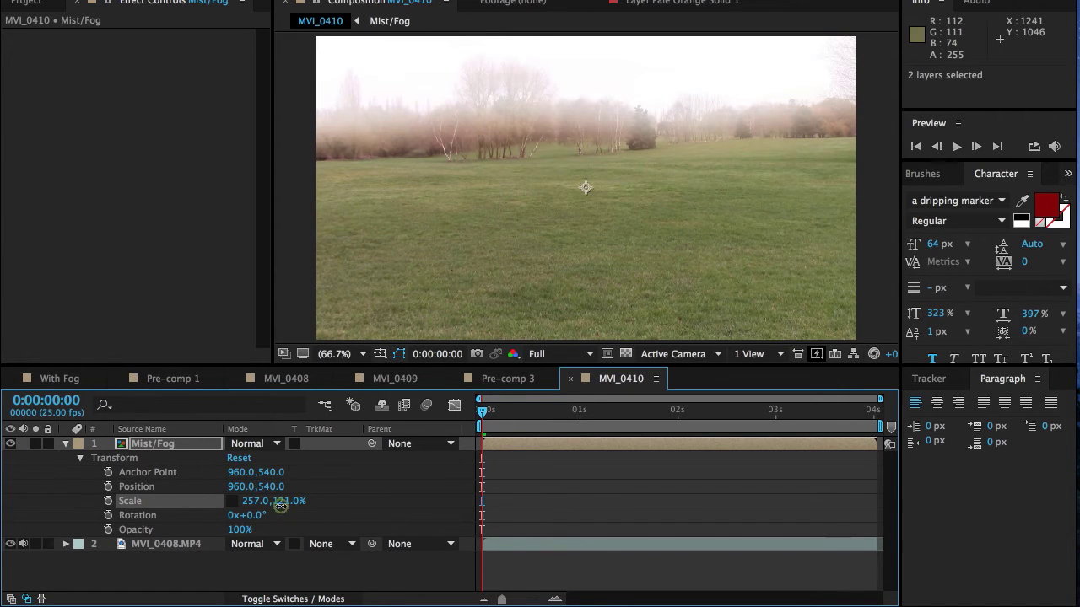
pyautogui.moveTo(281, 507); pyautogui.dragTo(271, 505)
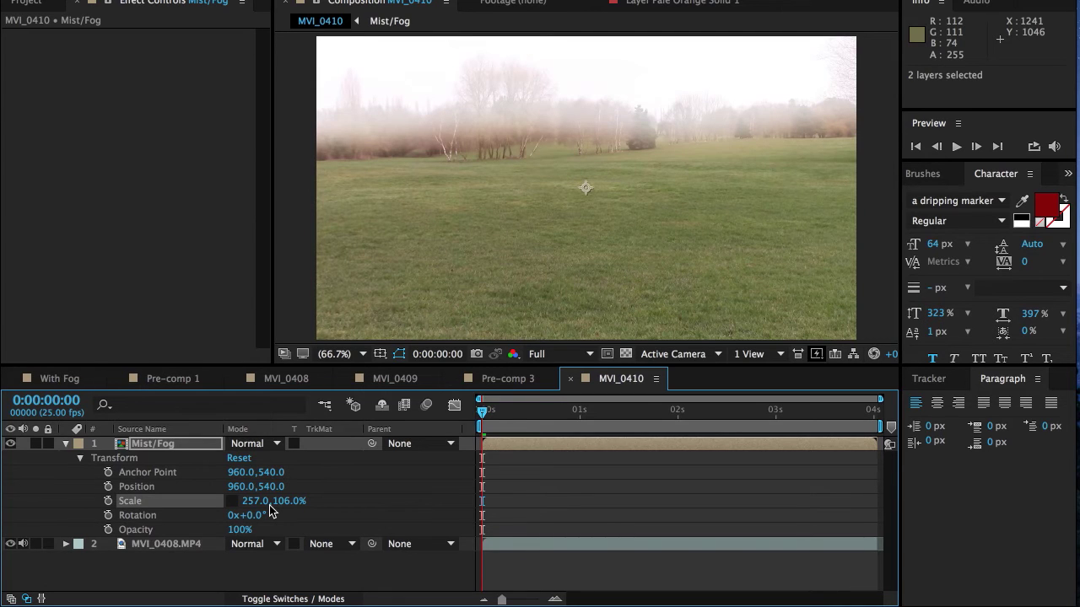
# - At 50% view, move Mist/Fog to position 1668, 548 and stretch its height to 118.6%
pyautogui.click(334, 357)
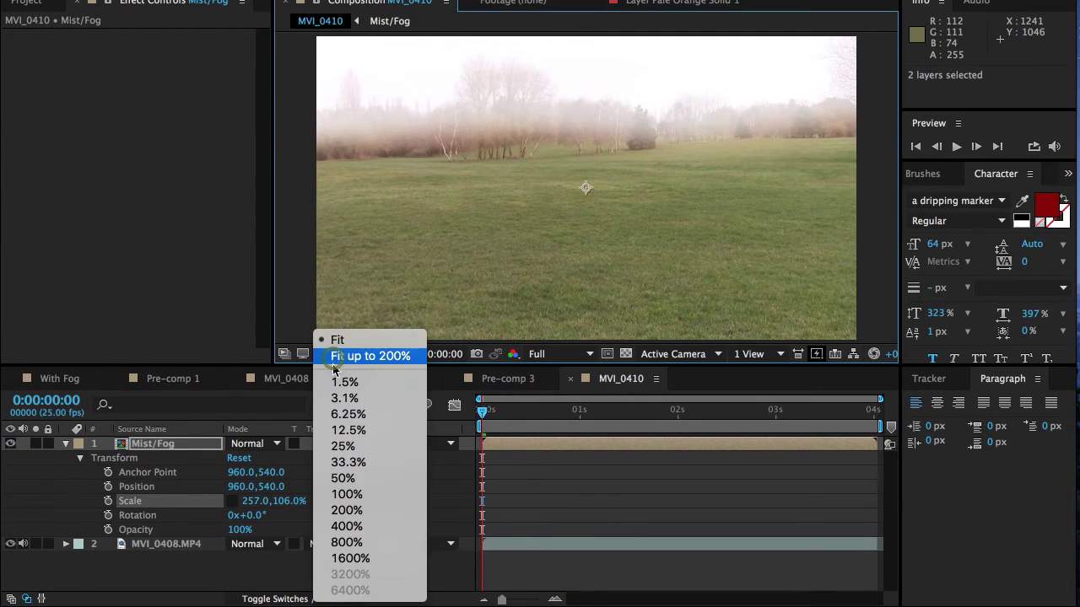
pyautogui.click(338, 482)
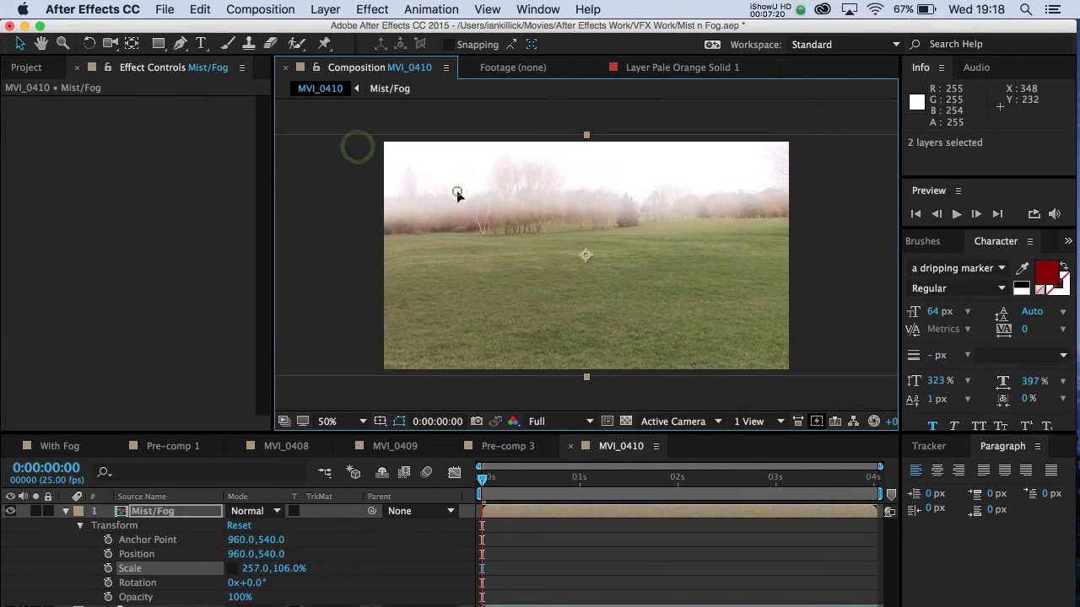
pyautogui.moveTo(457, 190)
pyautogui.mouseDown()
pyautogui.moveTo(483, 205)
pyautogui.moveTo(478, 193)
pyautogui.moveTo(492, 191)
pyautogui.moveTo(469, 189)
pyautogui.mouseUp()
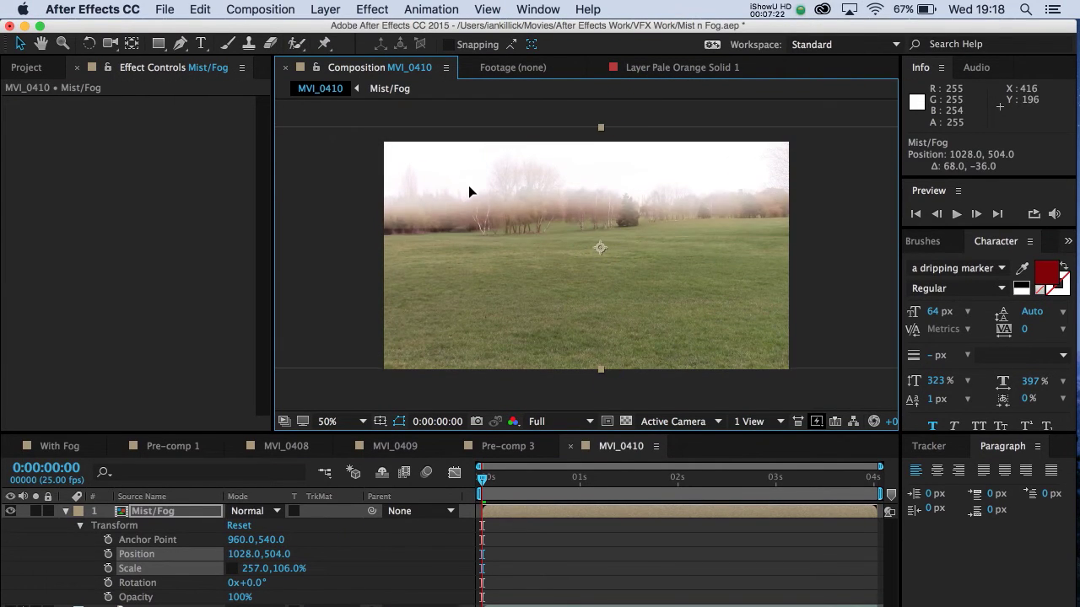
pyautogui.moveTo(596, 378); pyautogui.dragTo(600, 389)
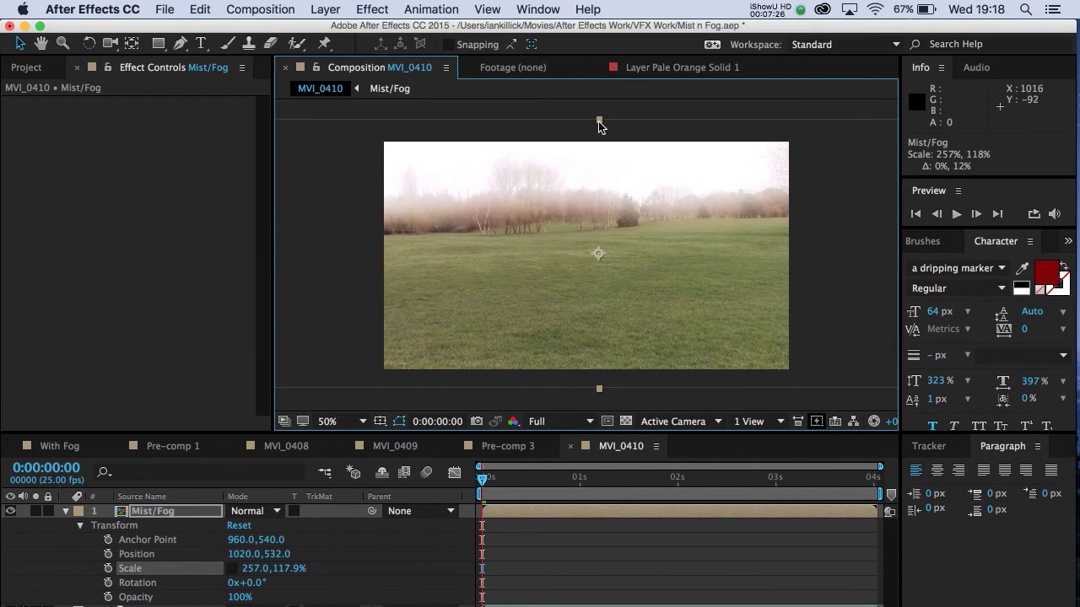
pyautogui.moveTo(599, 125); pyautogui.dragTo(596, 124)
pyautogui.moveTo(580, 166); pyautogui.dragTo(593, 181)
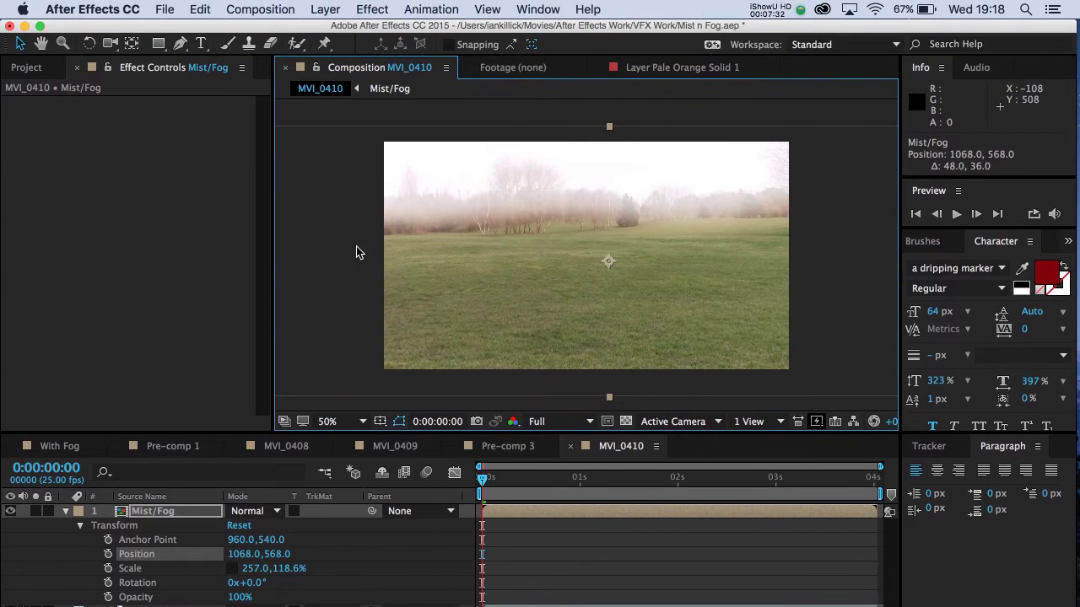
pyautogui.moveTo(363, 208); pyautogui.dragTo(375, 207)
pyautogui.moveTo(375, 245); pyautogui.dragTo(474, 242)
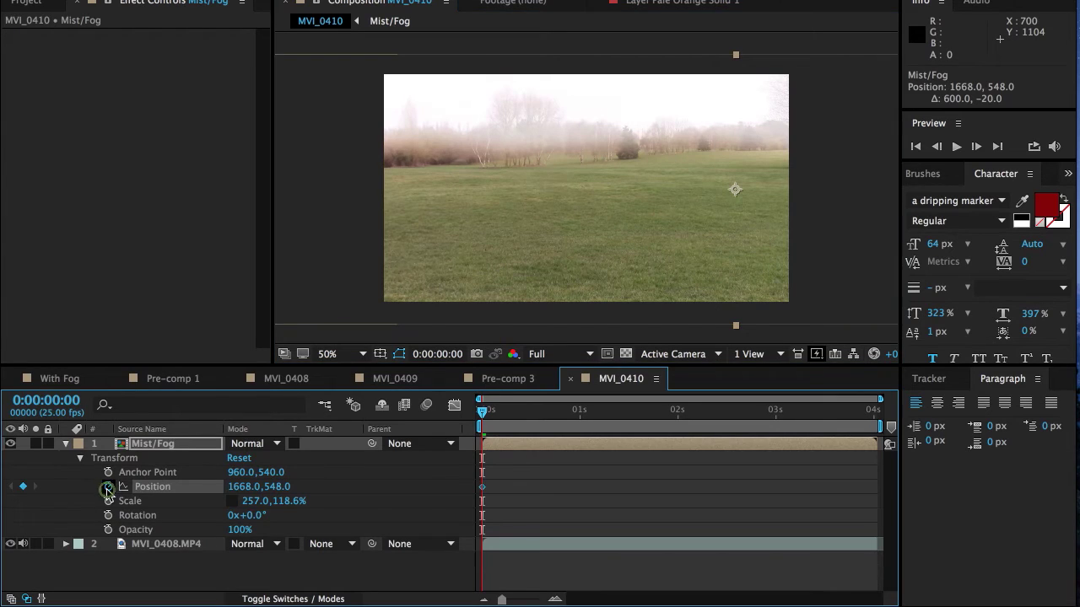
# - Keyframe Position at 1668, 548 at 0s, then at 4s set 808, 720 with 131.9% height
pyautogui.click(108, 487)
pyautogui.moveTo(484, 419); pyautogui.dragTo(908, 443)
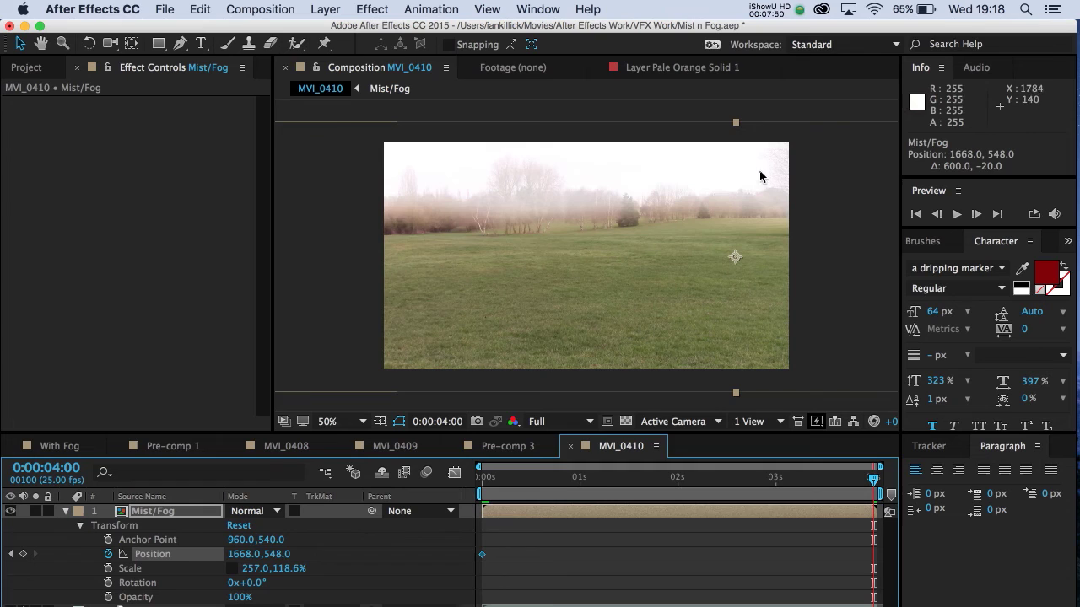
pyautogui.moveTo(759, 177); pyautogui.dragTo(614, 187)
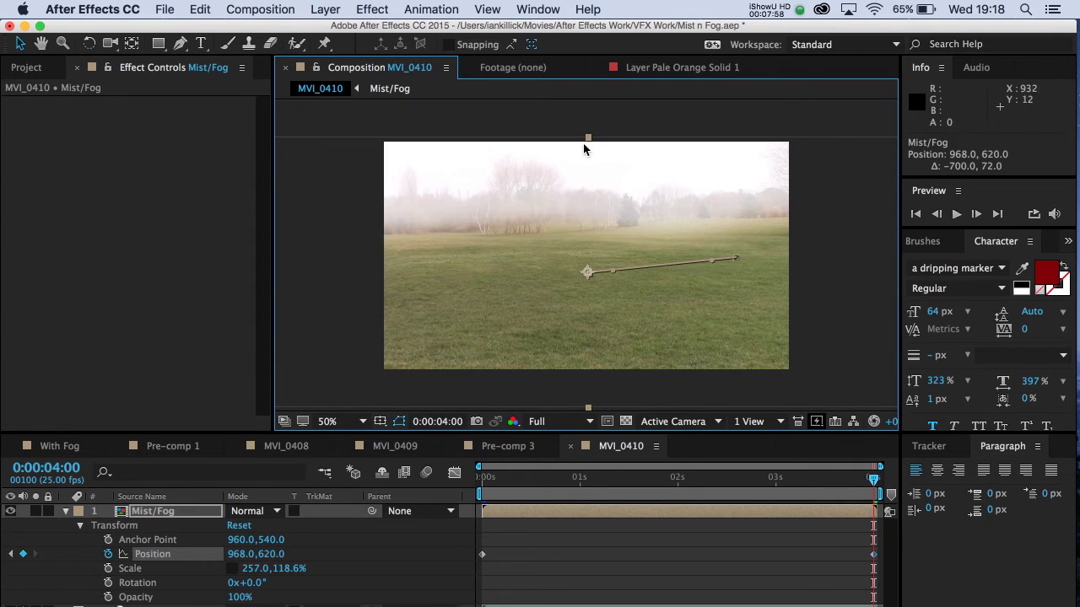
pyautogui.moveTo(587, 140); pyautogui.dragTo(588, 123)
pyautogui.moveTo(680, 169); pyautogui.dragTo(646, 188)
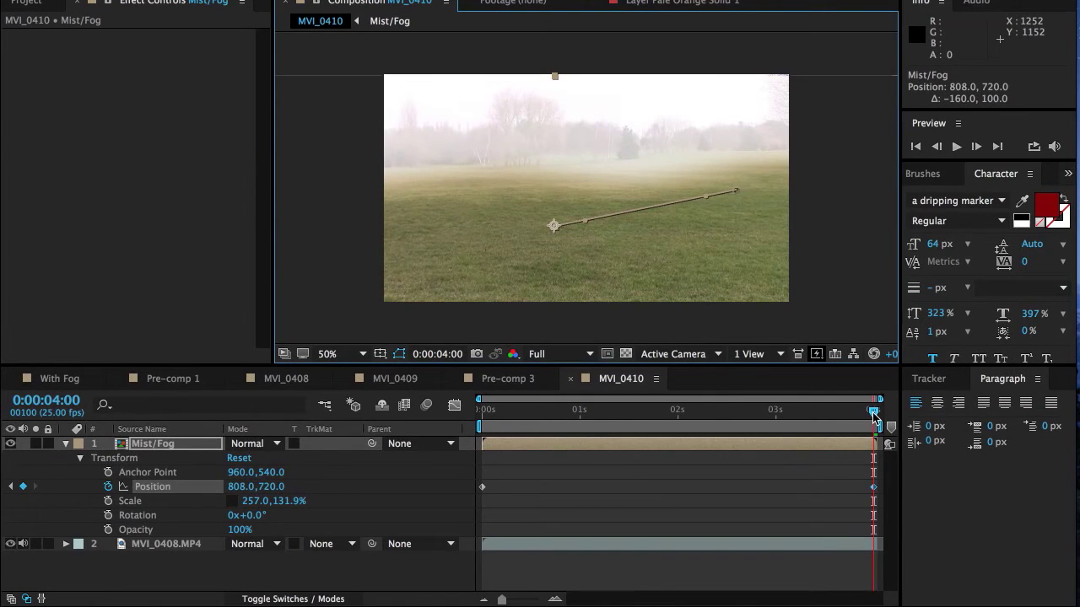
# - Scrub the timeline to review the fog drifting across the treeline
pyautogui.moveTo(874, 415); pyautogui.dragTo(464, 428)
pyautogui.click(536, 512)
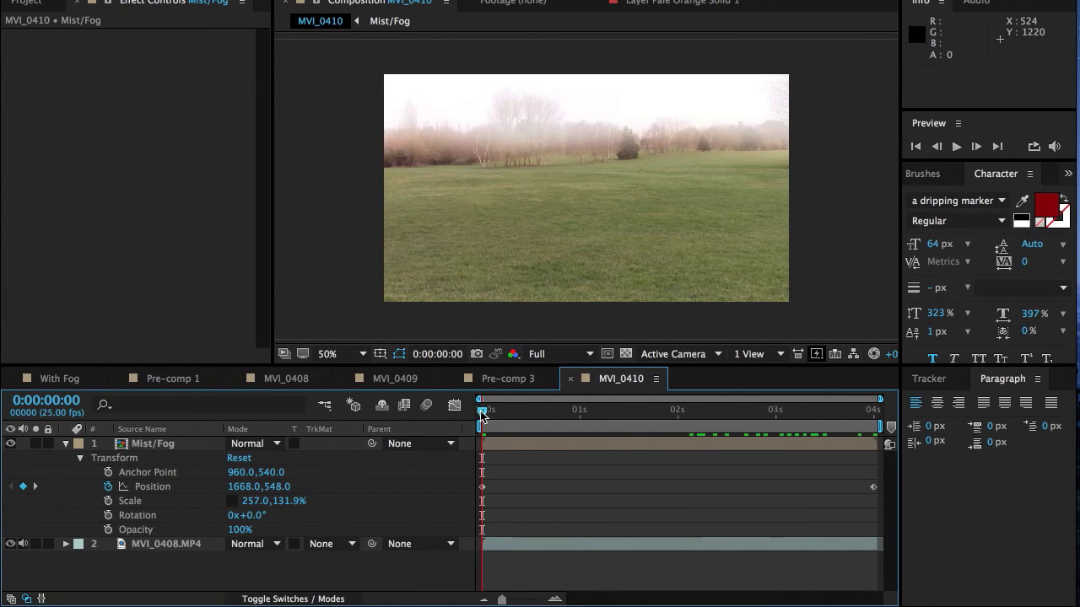
pyautogui.moveTo(483, 413)
pyautogui.mouseDown()
pyautogui.moveTo(536, 412)
pyautogui.moveTo(482, 412)
pyautogui.mouseUp()
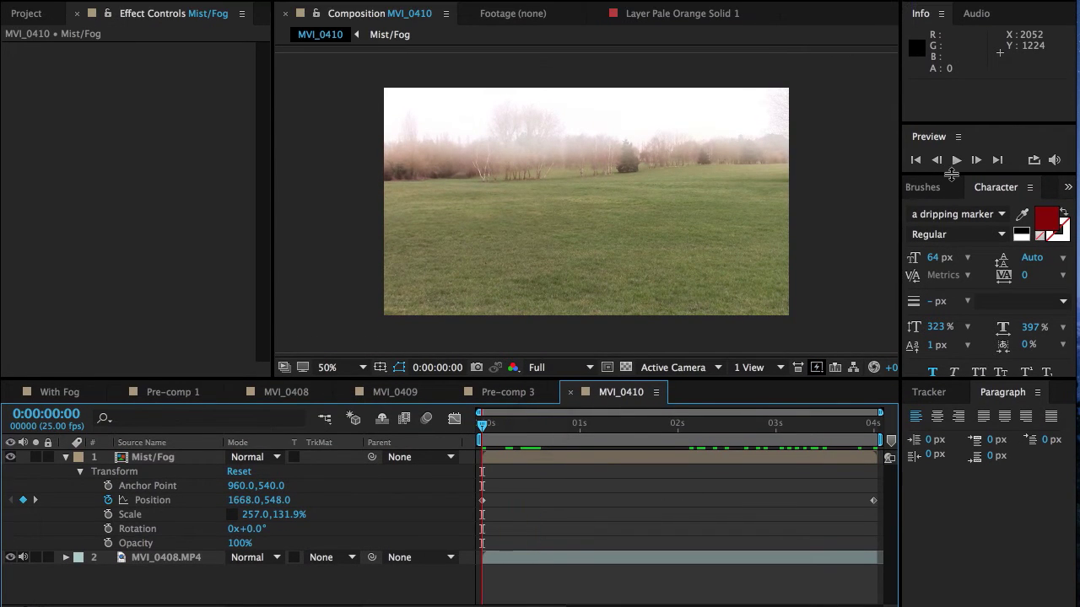
pyautogui.click(955, 160)
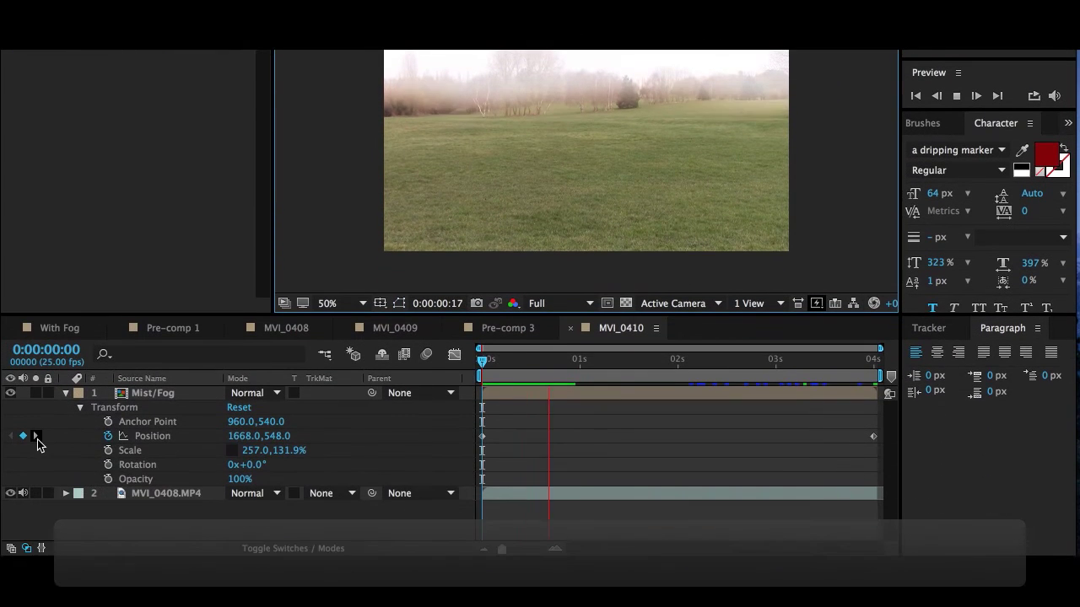
pyautogui.press('space')
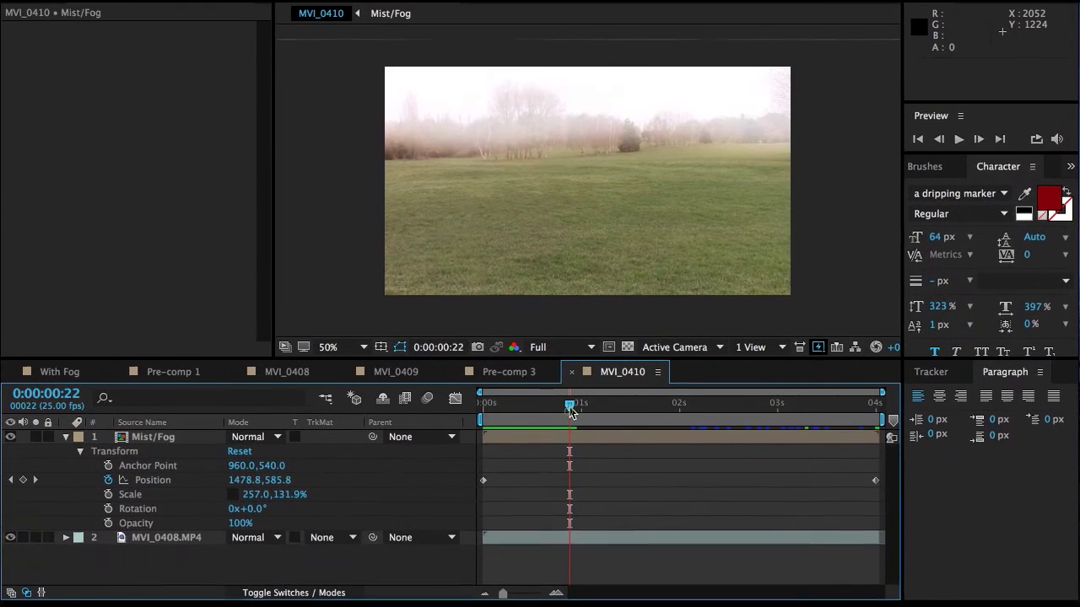
pyautogui.moveTo(571, 411); pyautogui.dragTo(441, 414)
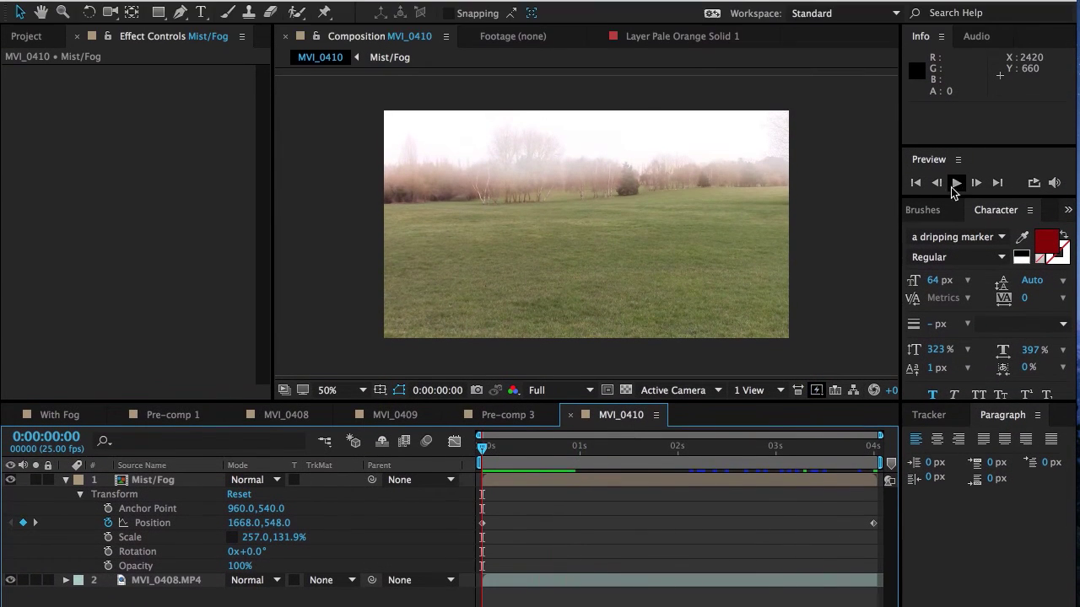
pyautogui.click(954, 184)
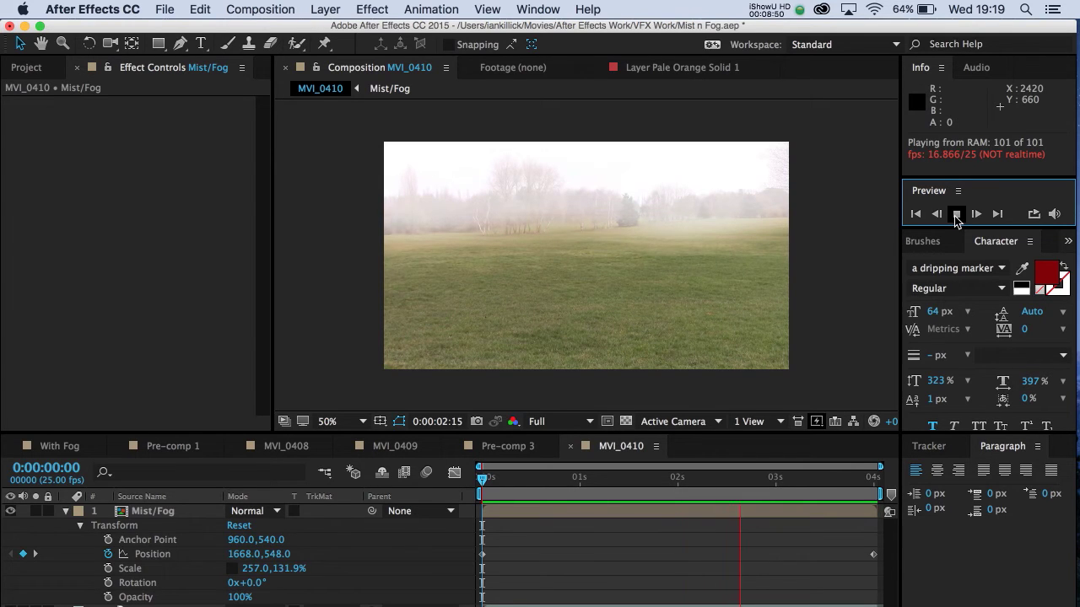
pyautogui.click(956, 216)
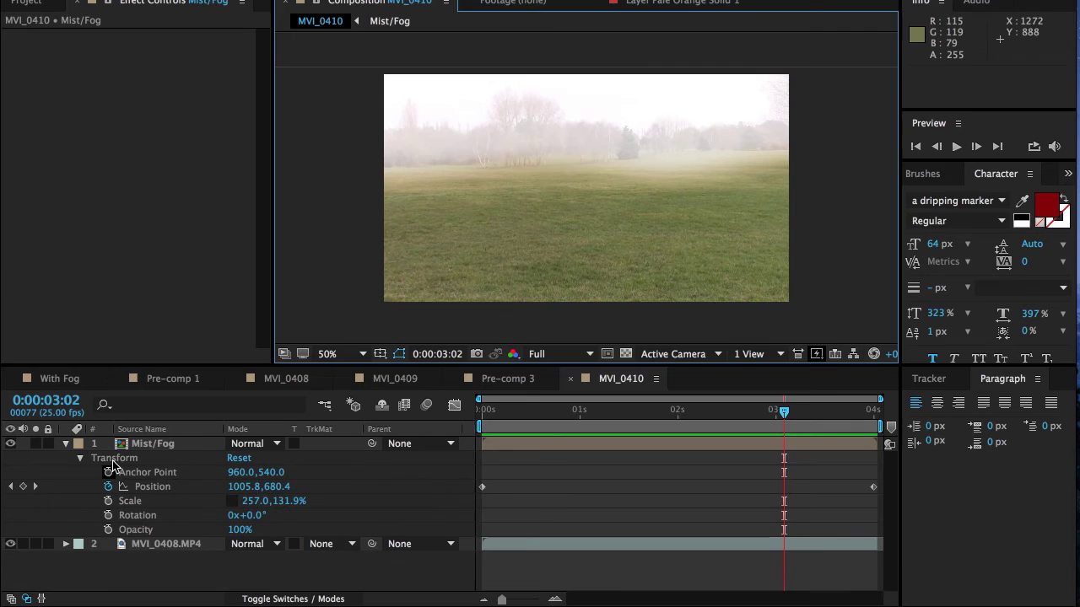
# - Open the Mist/Fog precomp and move the current time to 1 second
pyautogui.doubleClick(152, 445)
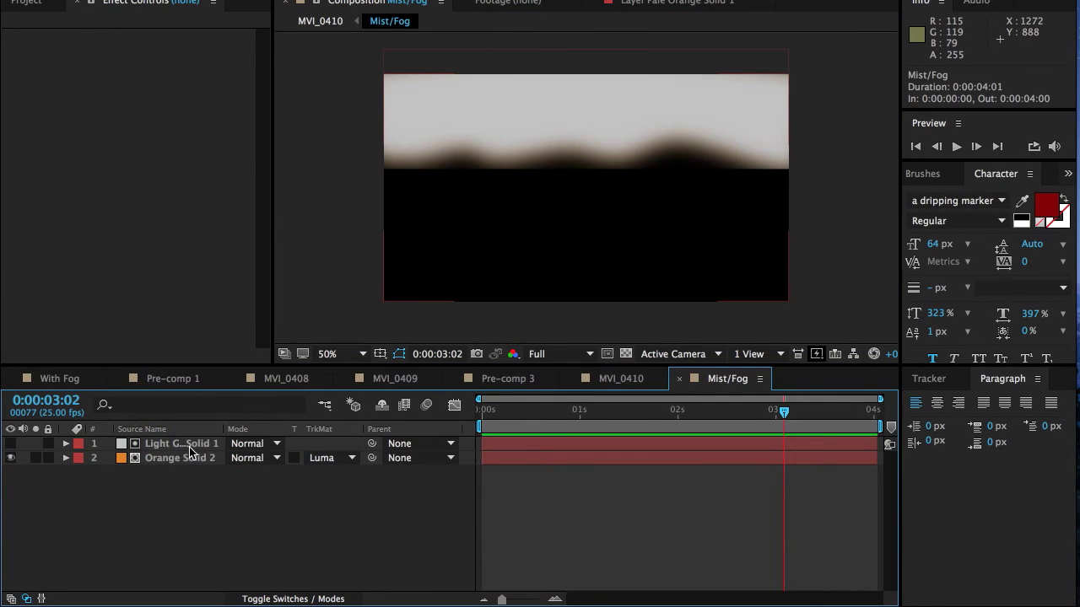
pyautogui.click(604, 381)
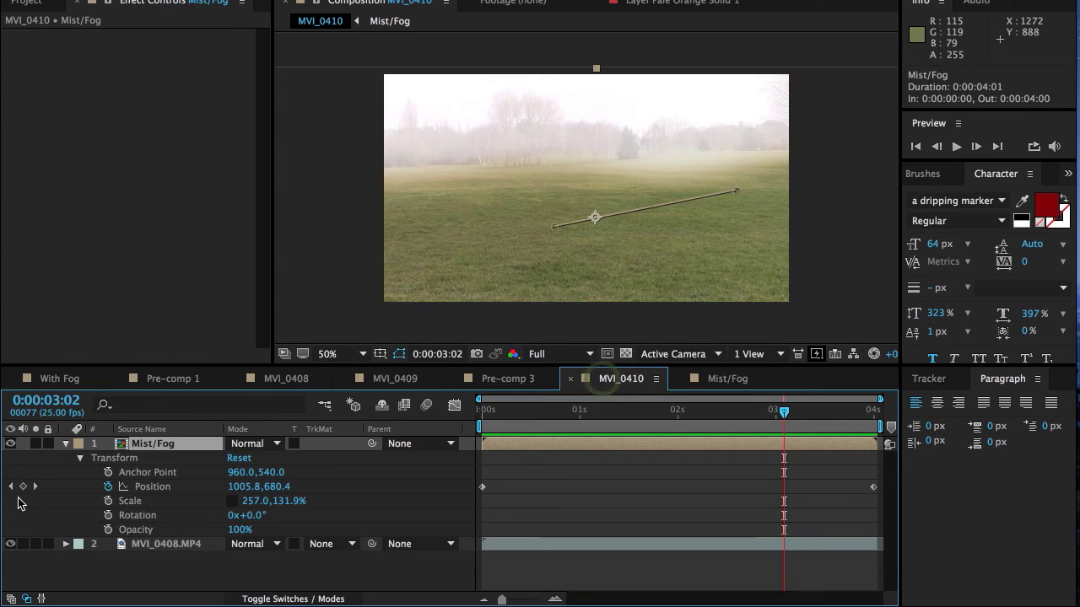
pyautogui.doubleClick(140, 445)
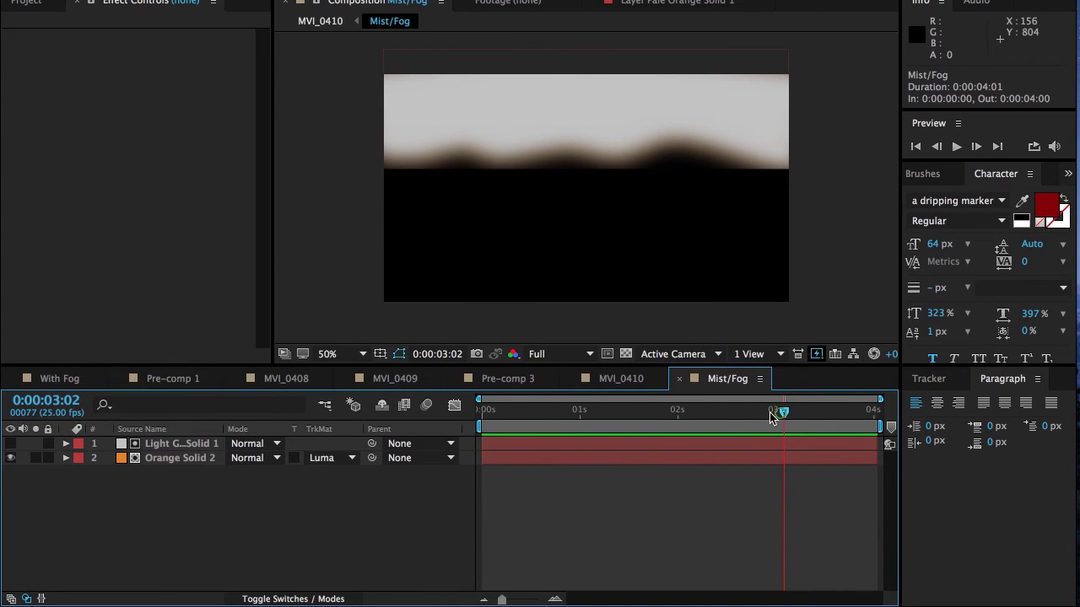
pyautogui.moveTo(769, 412); pyautogui.dragTo(579, 413)
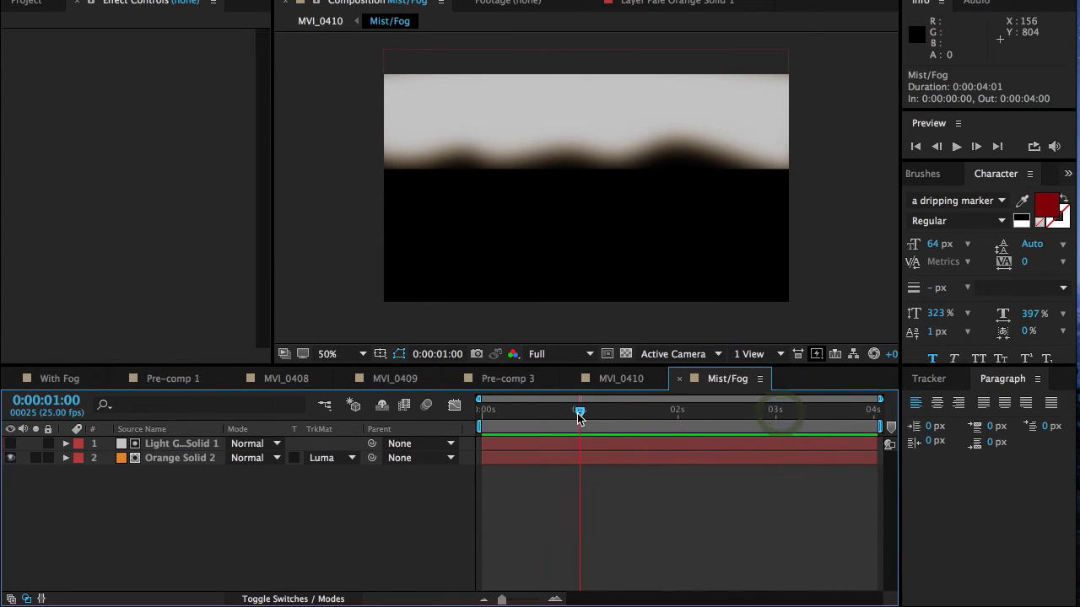
# - Move Orange Solid 2 to 956, −46 and stretch it to 100%, 108% scale
pyautogui.click(195, 463)
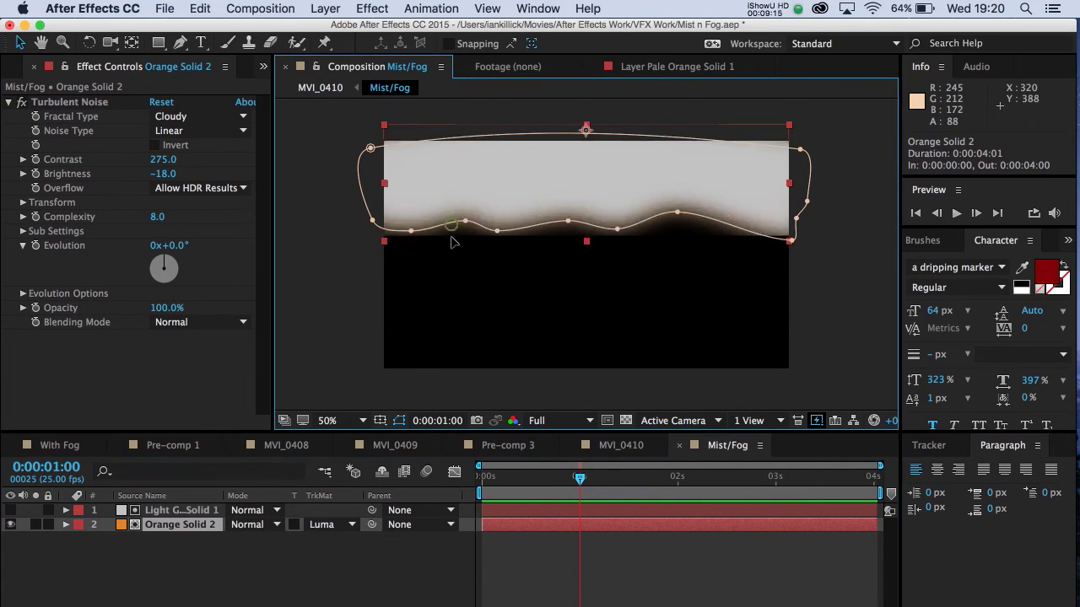
pyautogui.moveTo(448, 172); pyautogui.dragTo(451, 167)
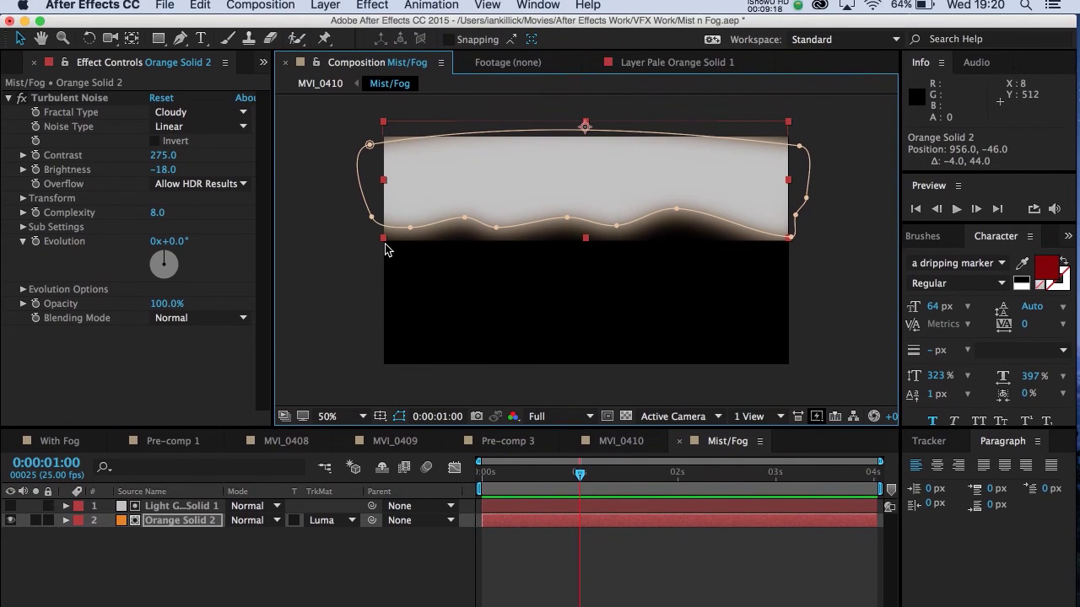
pyautogui.click(383, 245)
pyautogui.moveTo(384, 245); pyautogui.dragTo(386, 256)
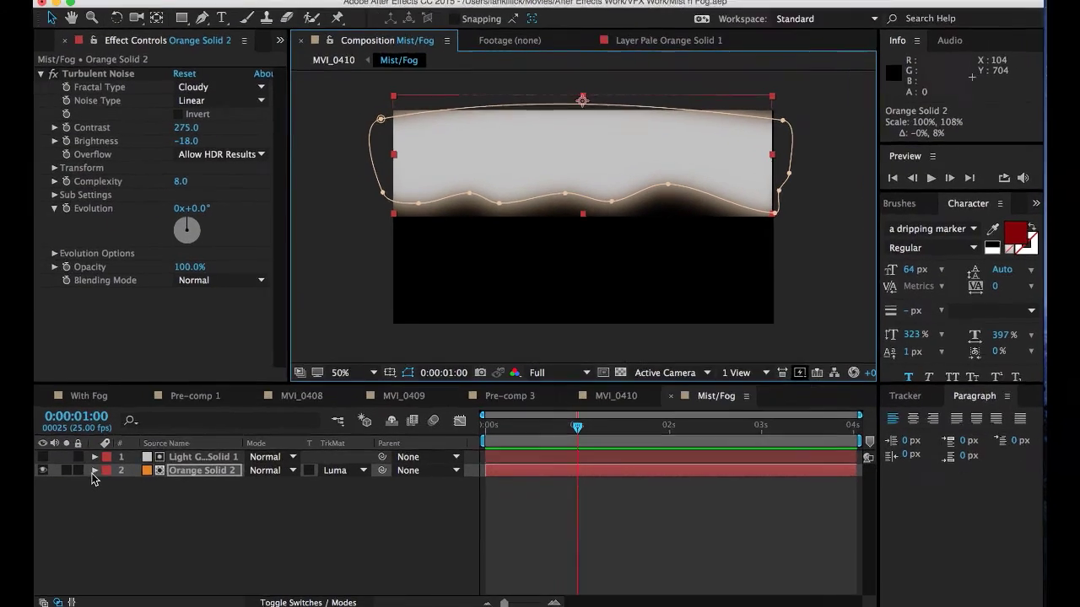
pyautogui.click(110, 472)
# - Set Orange Solid 2's Mask 1 feather to about 107 px, with expansion at -7 px
pyautogui.click(80, 472)
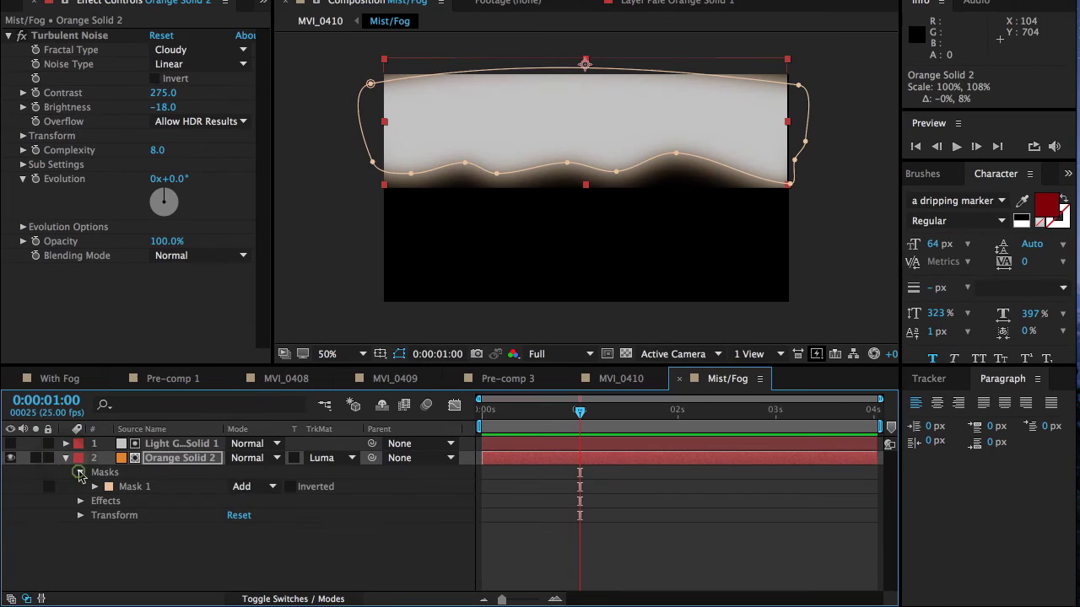
pyautogui.click(95, 487)
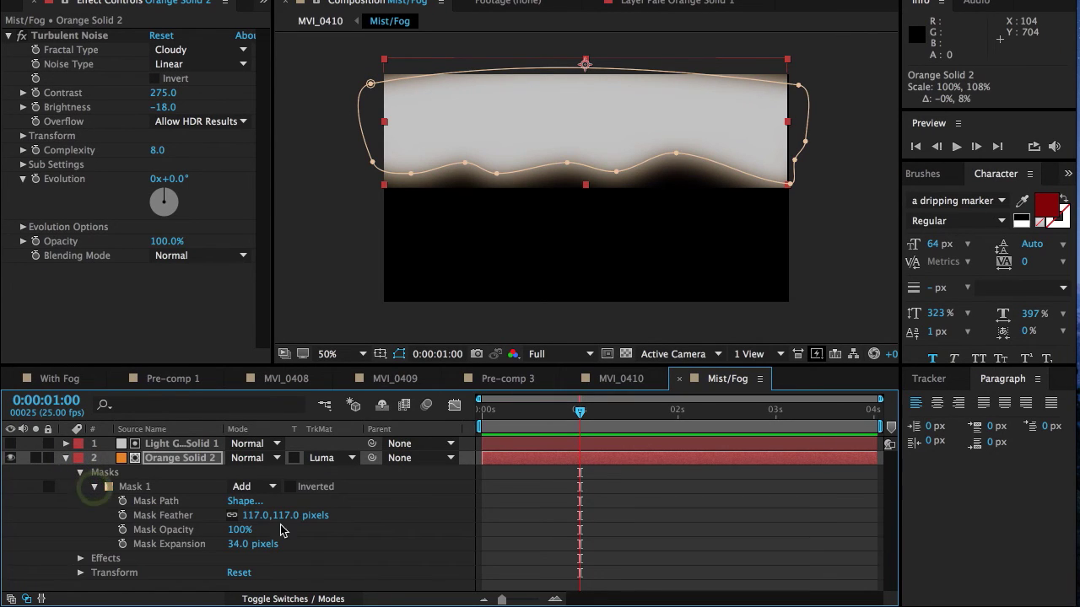
pyautogui.moveTo(281, 515); pyautogui.dragTo(217, 544)
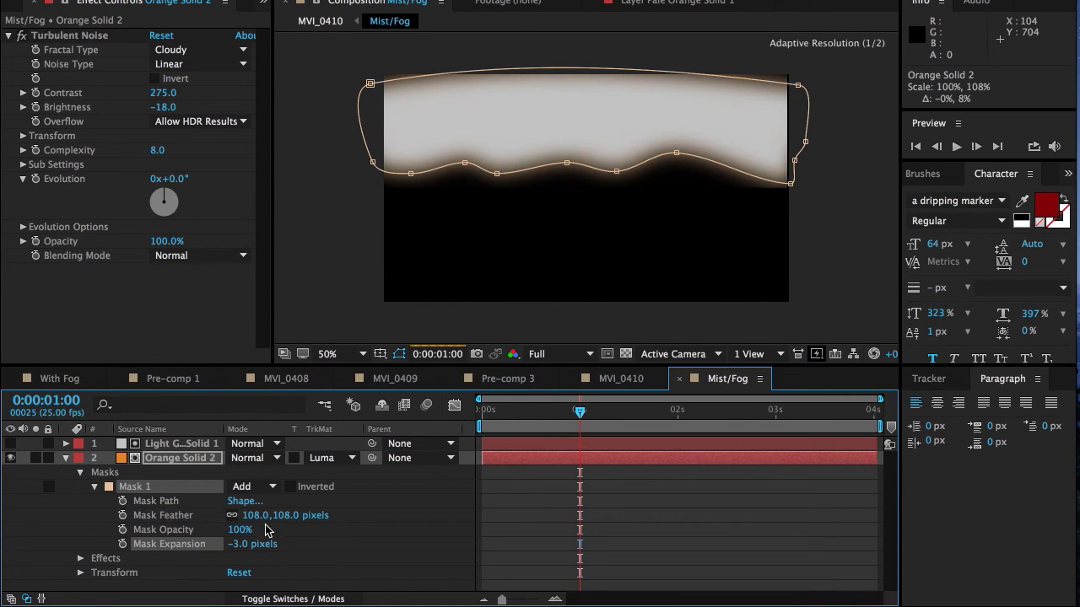
pyautogui.moveTo(281, 515)
pyautogui.mouseDown()
pyautogui.moveTo(257, 515)
pyautogui.moveTo(285, 516)
pyautogui.mouseUp()
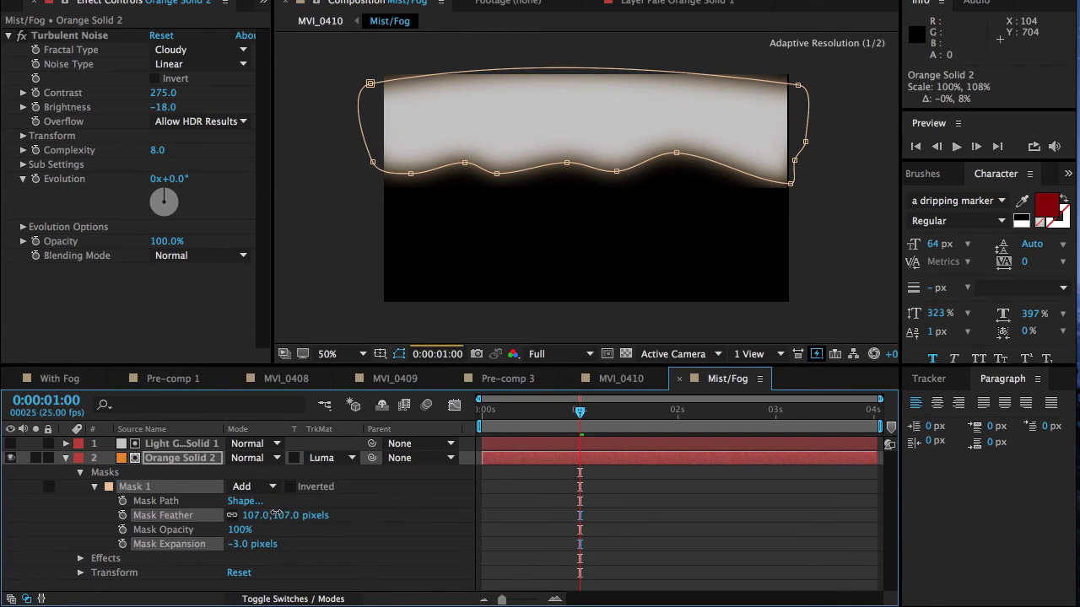
pyautogui.moveTo(239, 544); pyautogui.dragTo(237, 544)
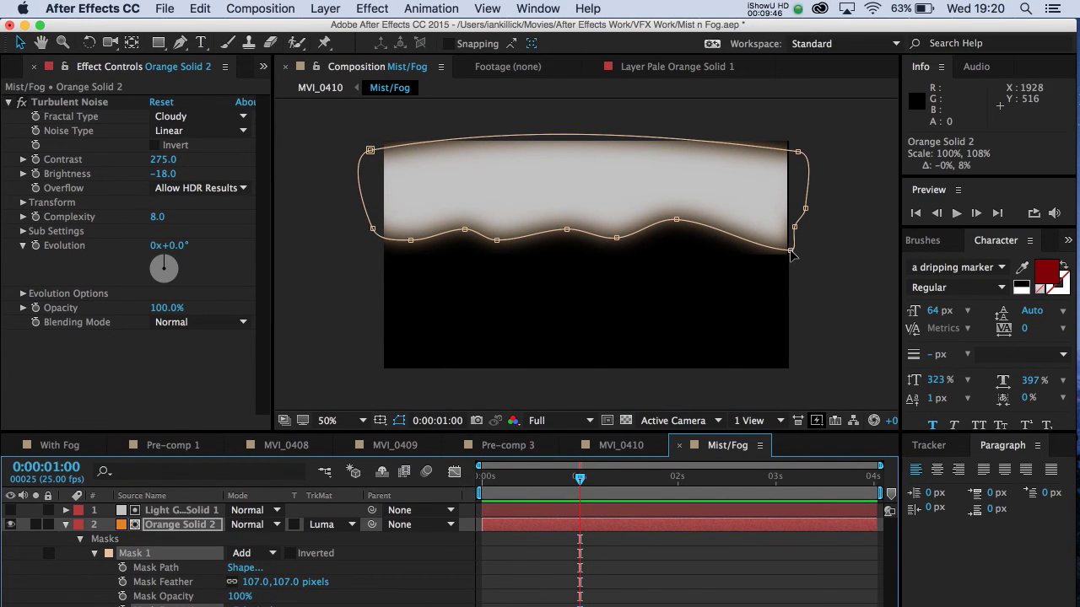
# - Raise points on the mask's wavy lower edge and reset Mask Expansion to 0 px
pyautogui.moveTo(791, 253); pyautogui.dragTo(775, 240)
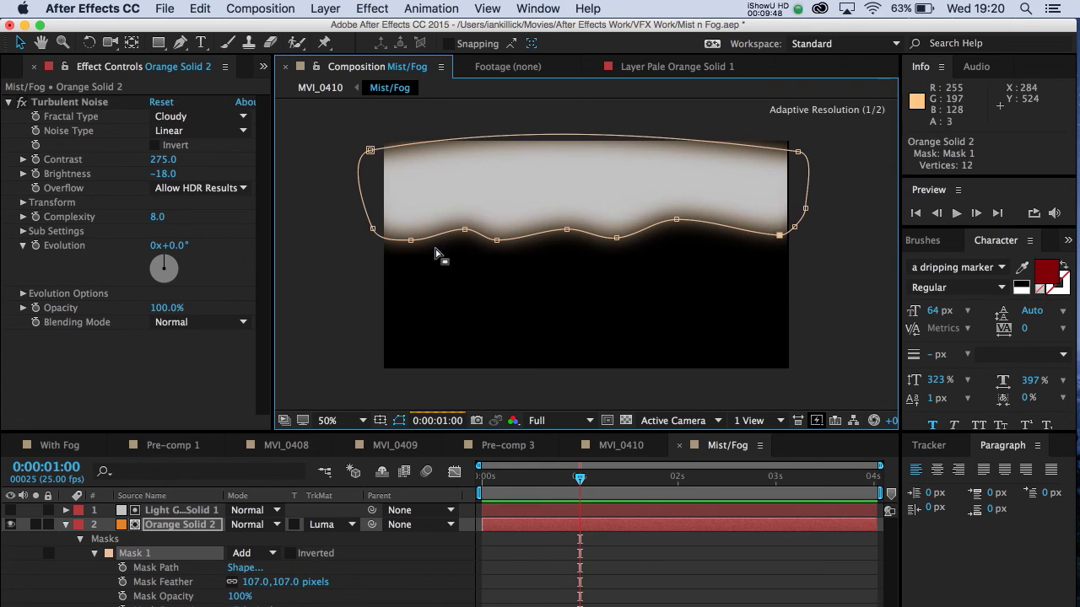
pyautogui.moveTo(412, 241); pyautogui.dragTo(418, 226)
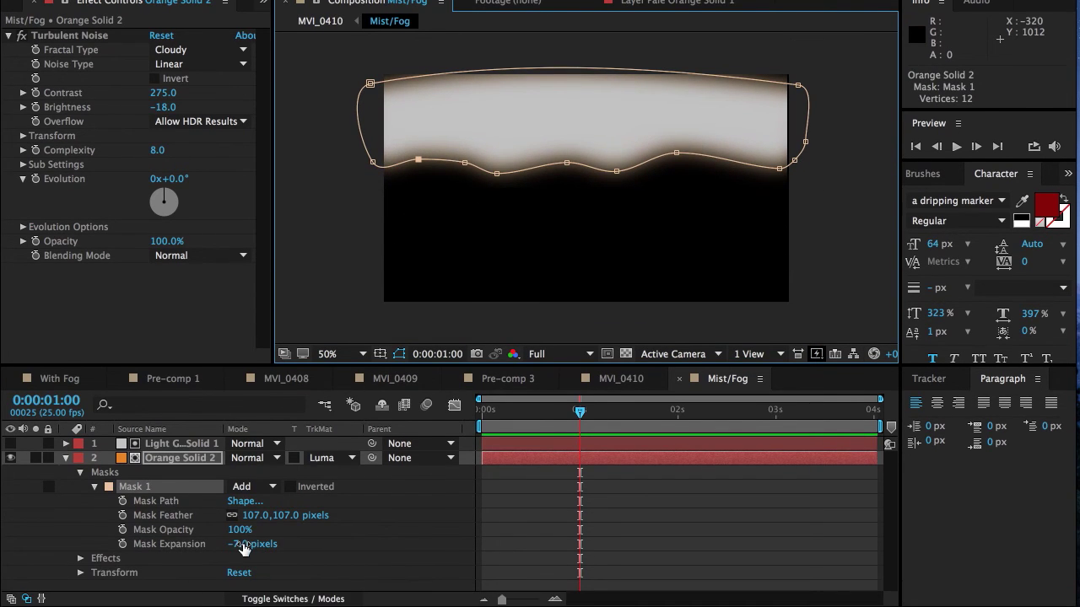
pyautogui.moveTo(242, 549); pyautogui.dragTo(267, 543)
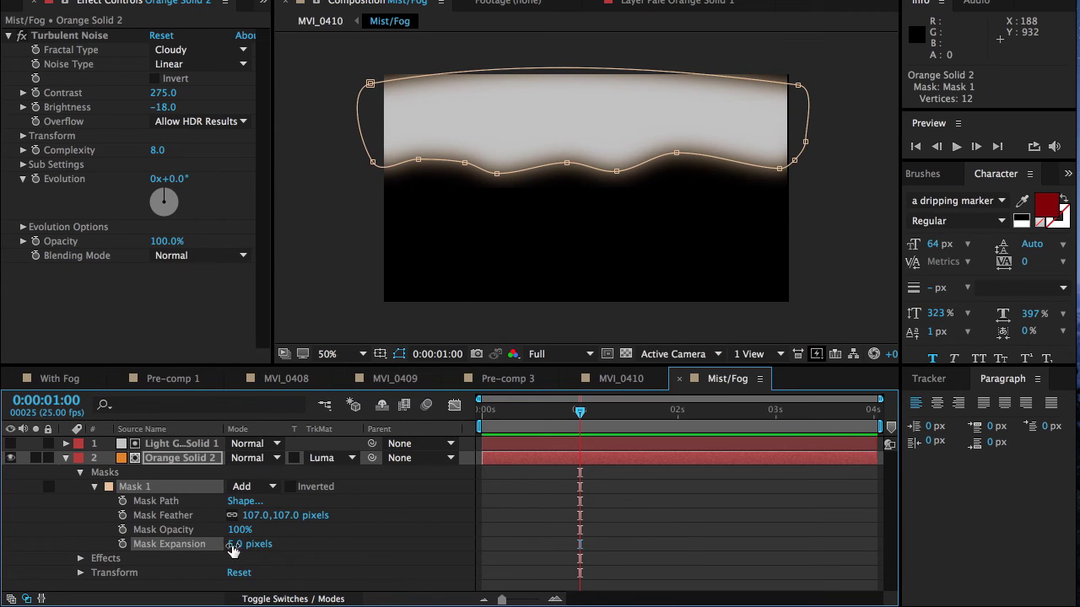
pyautogui.moveTo(232, 545); pyautogui.dragTo(221, 545)
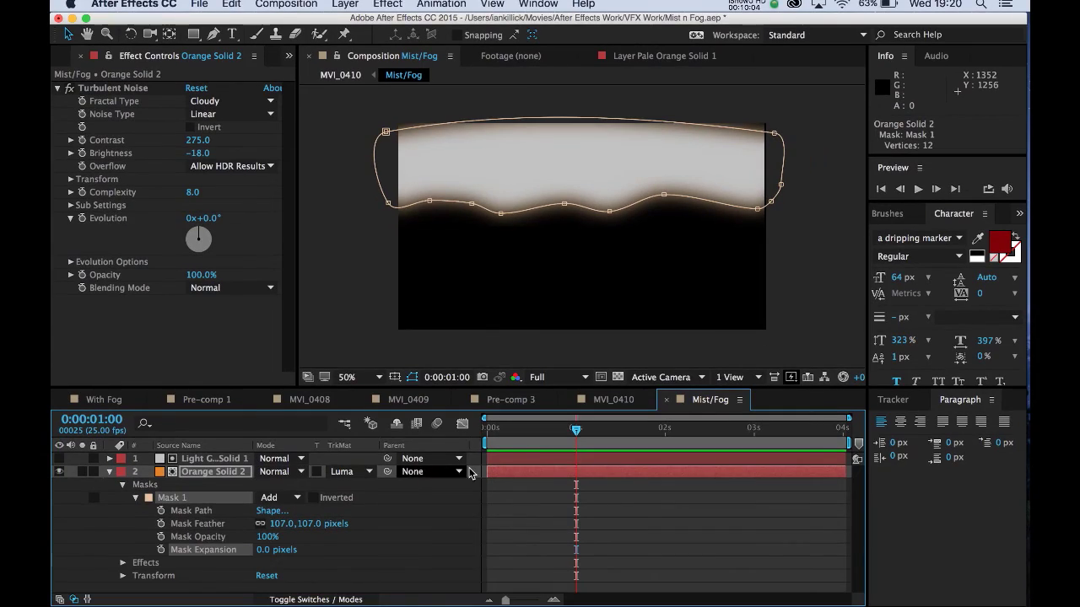
# - Back in MVI_0410, rewind to 0:00:00:00 and play a preview of the fog drift
pyautogui.click(598, 407)
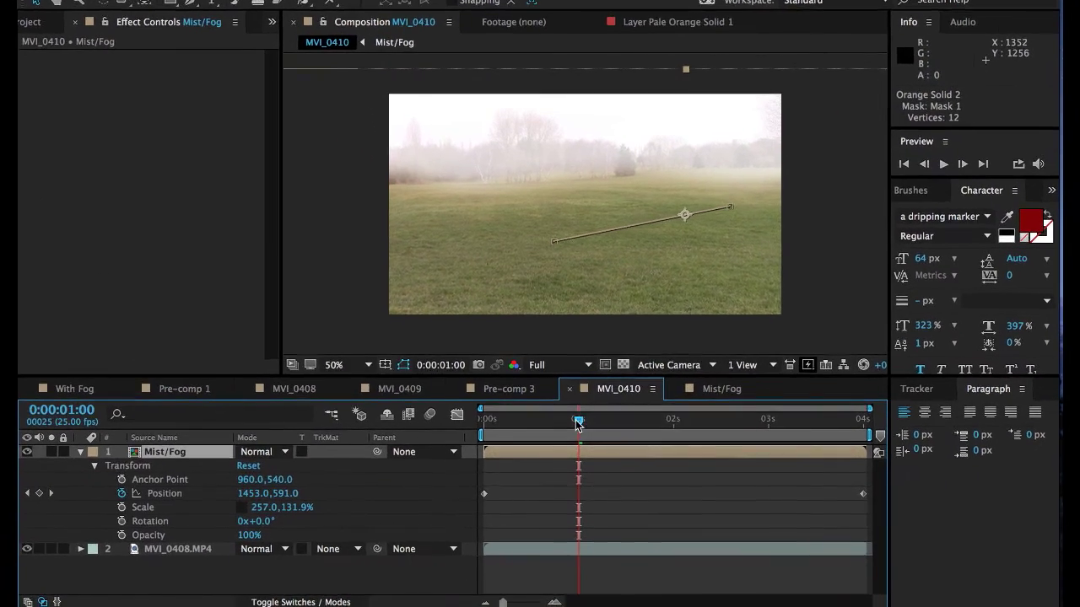
pyautogui.moveTo(577, 422); pyautogui.dragTo(444, 458)
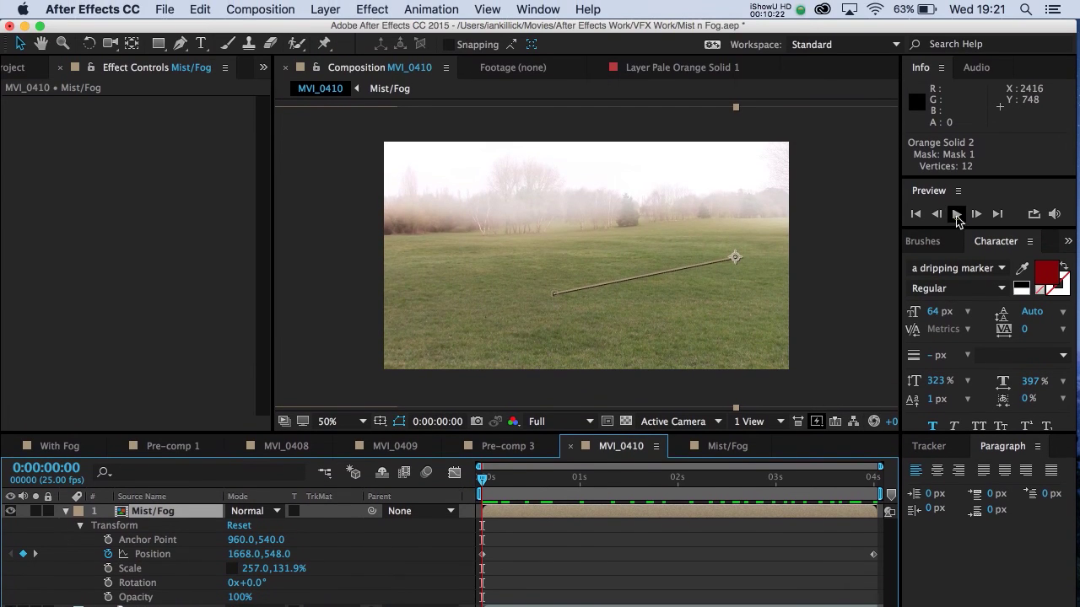
pyautogui.click(955, 146)
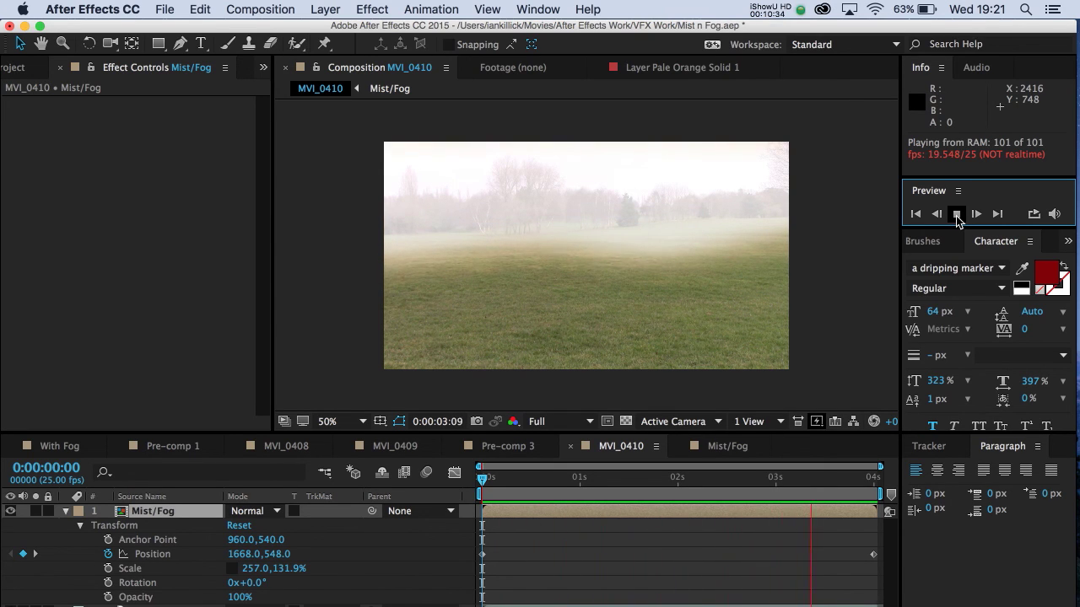
pyautogui.click(956, 215)
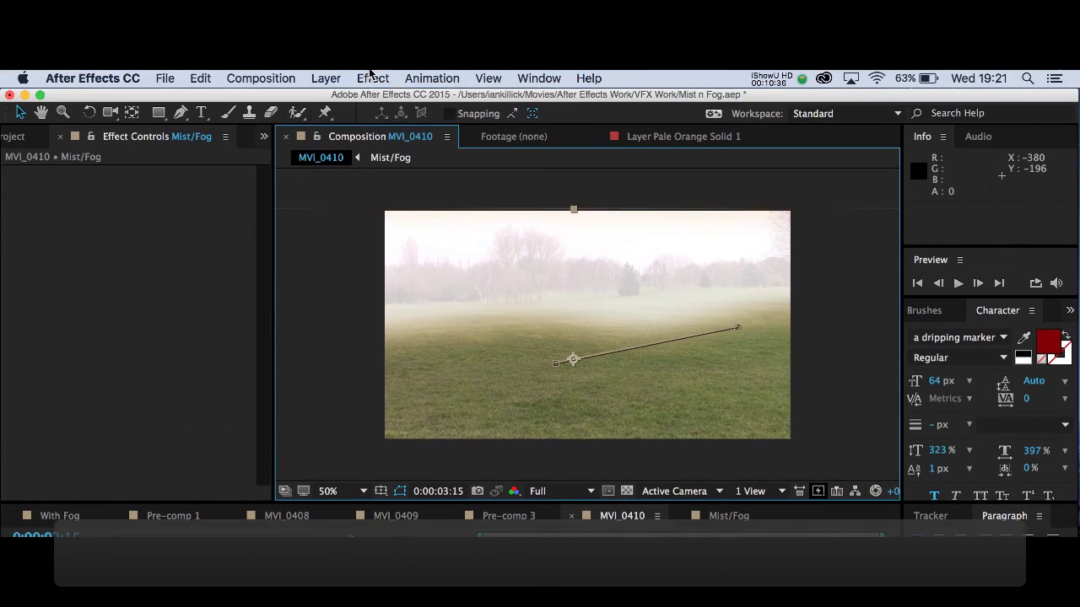
pyautogui.click(372, 9)
pyautogui.moveTo(401, 334)
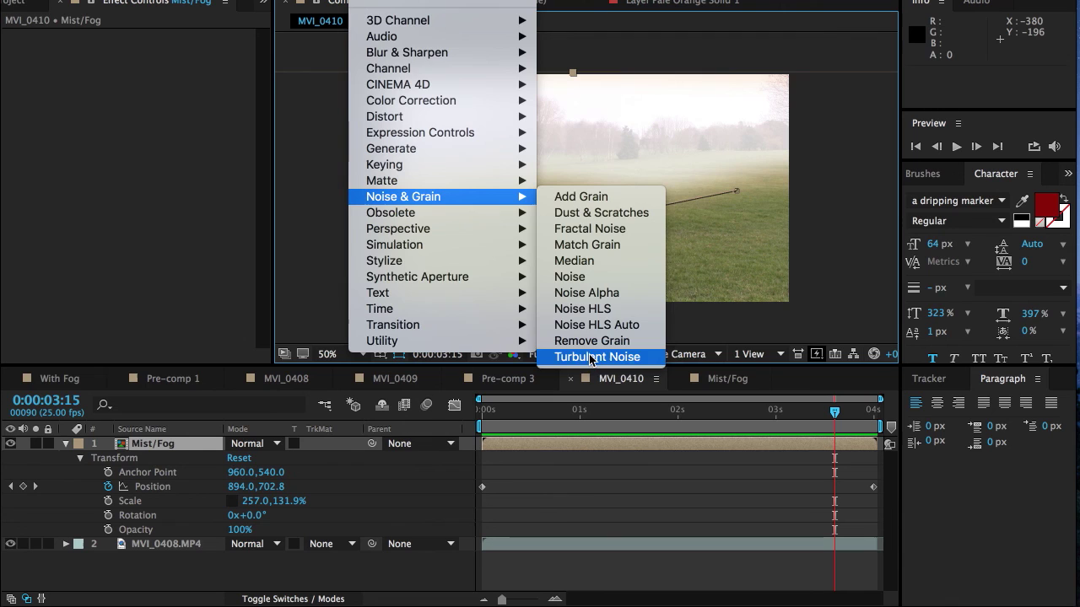
pyautogui.click(646, 419)
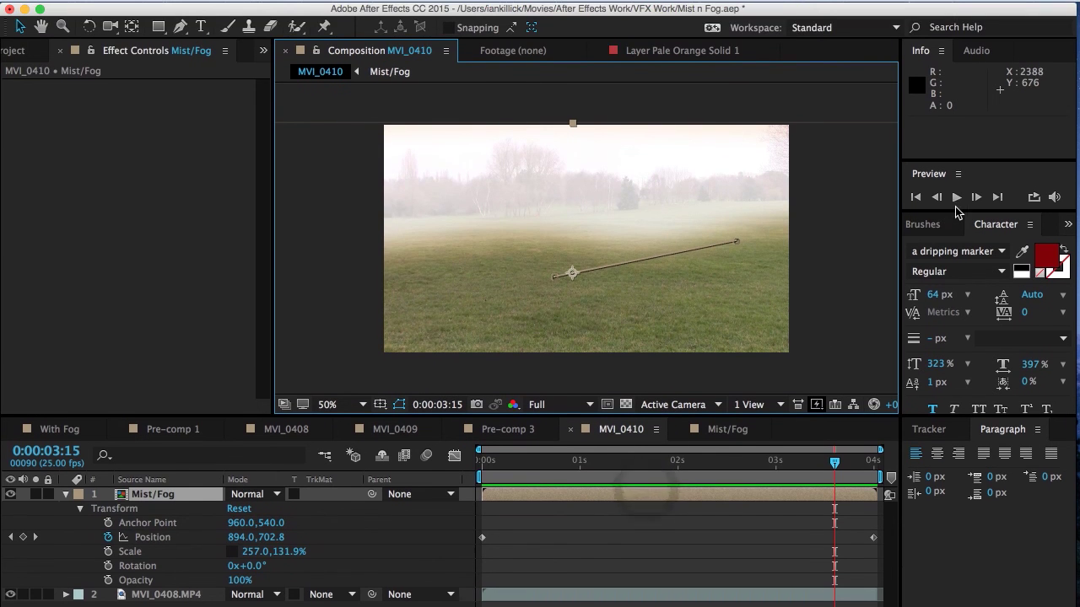
pyautogui.click(956, 146)
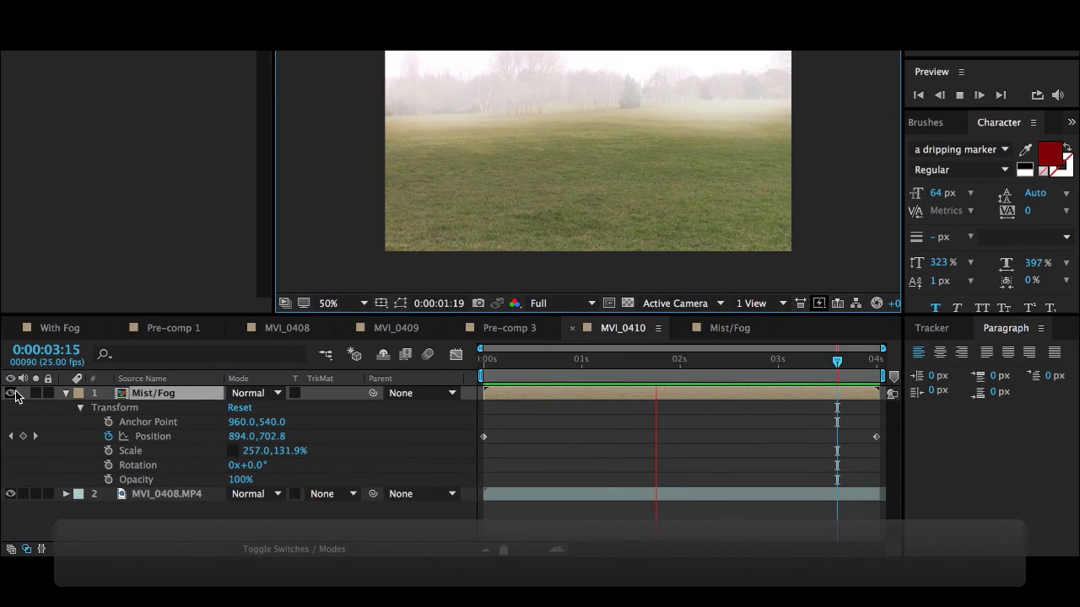
pyautogui.click(12, 512)
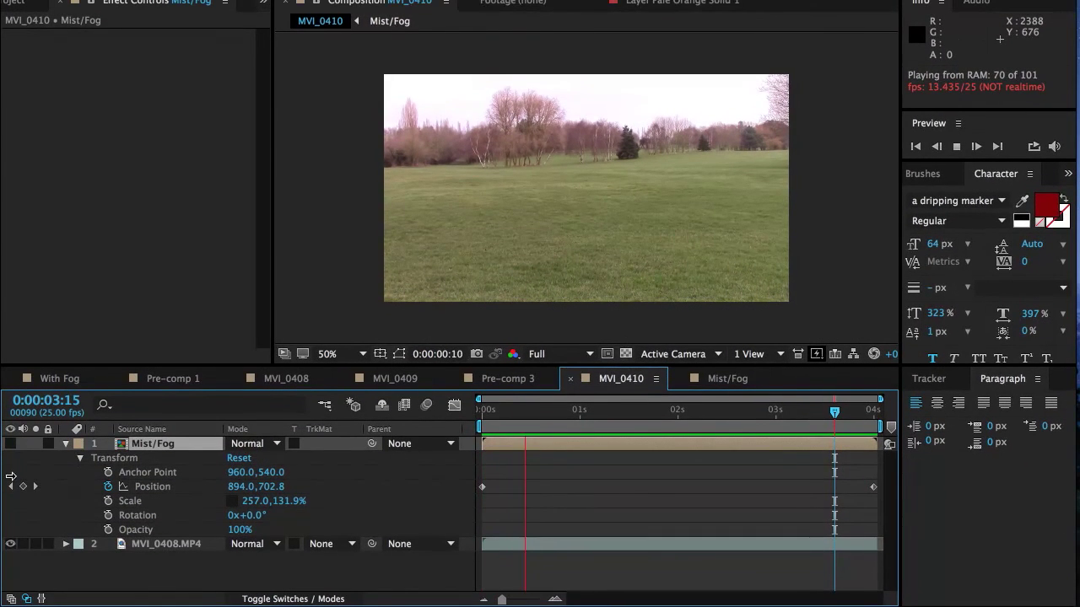
pyautogui.click(10, 445)
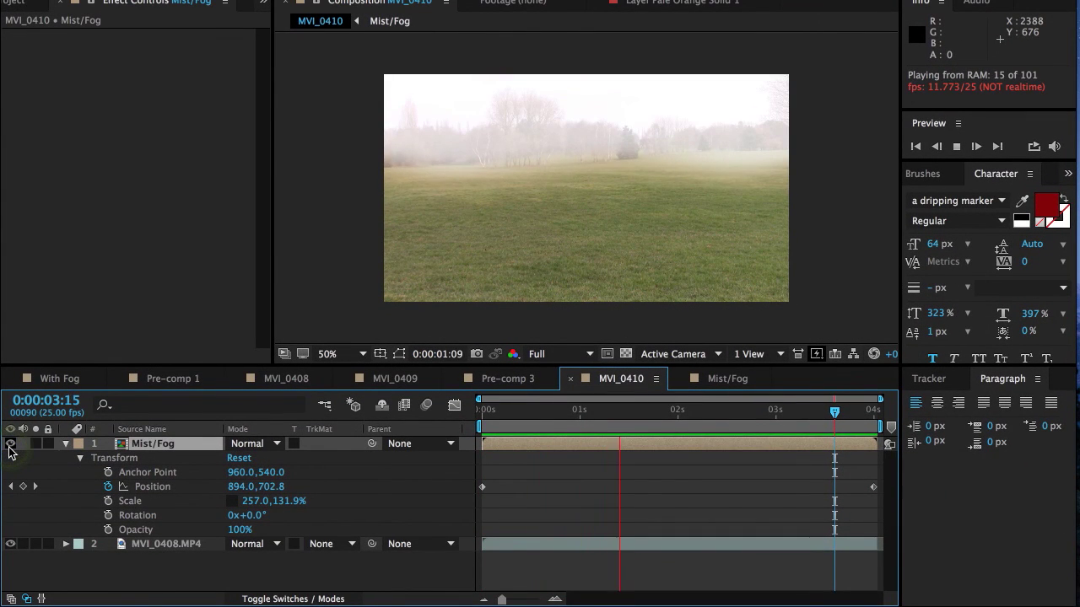